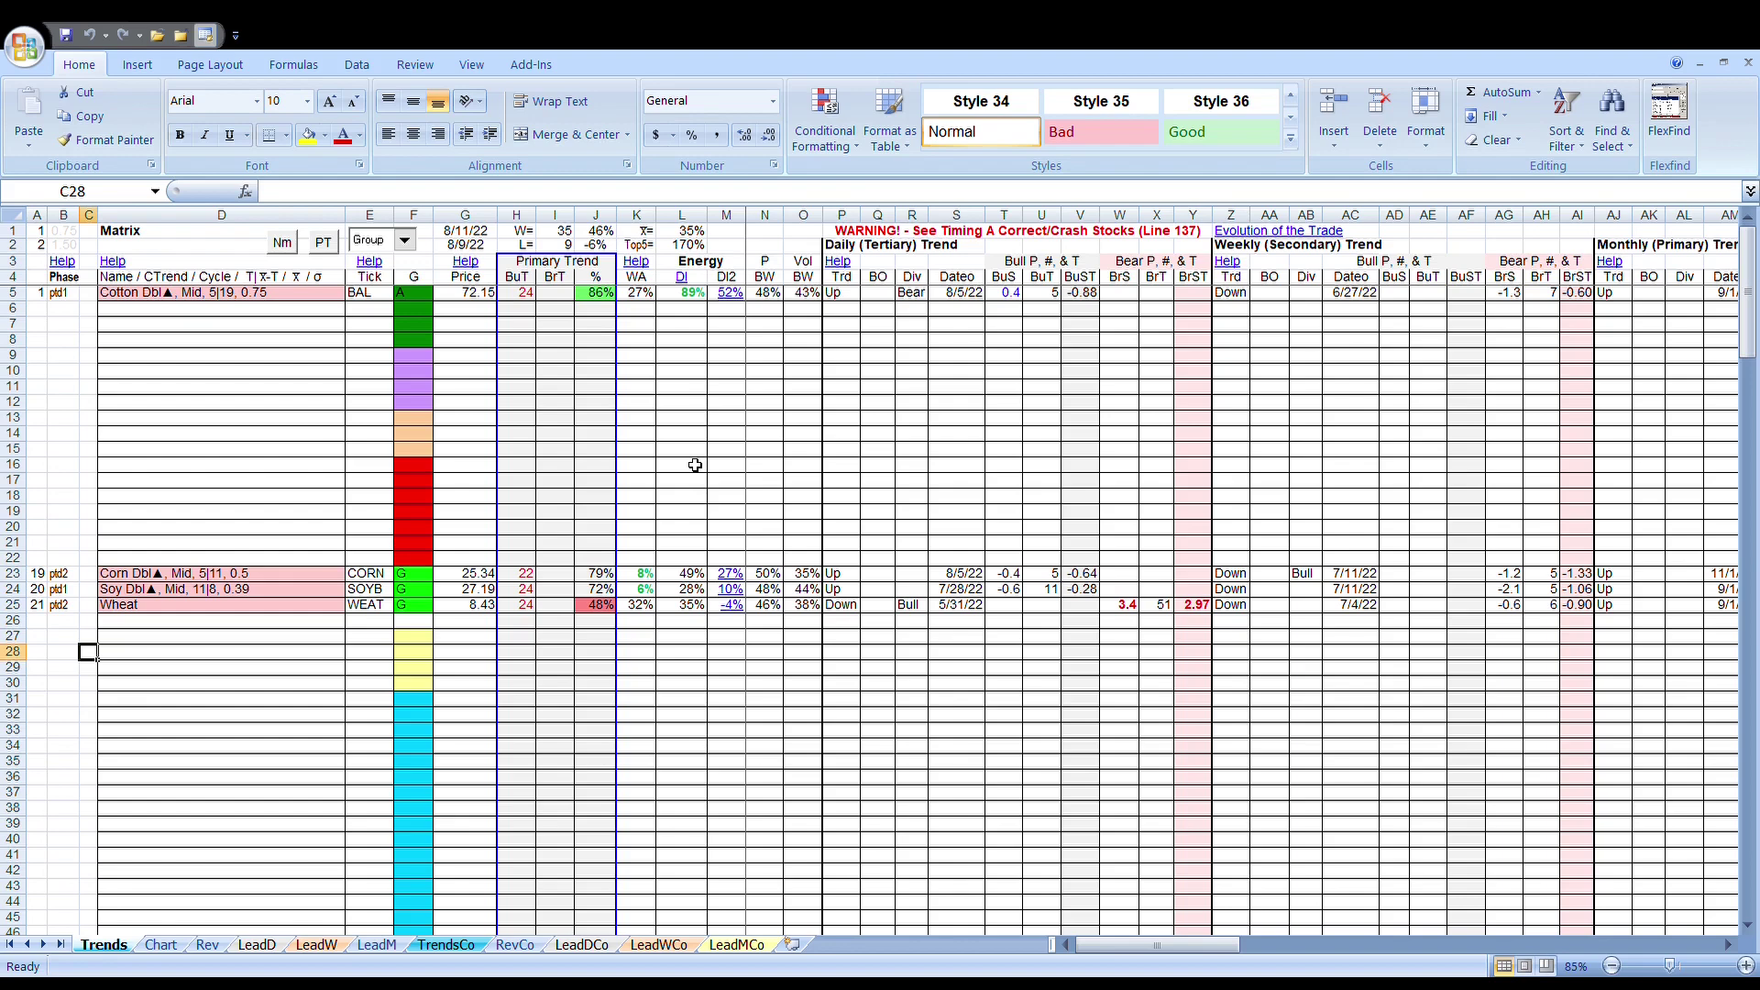
# Look over the Trends matrix and the US stock models and intermarket sections below it, and open the Chart sheet.
pyautogui.scroll(-11, 695, 465)
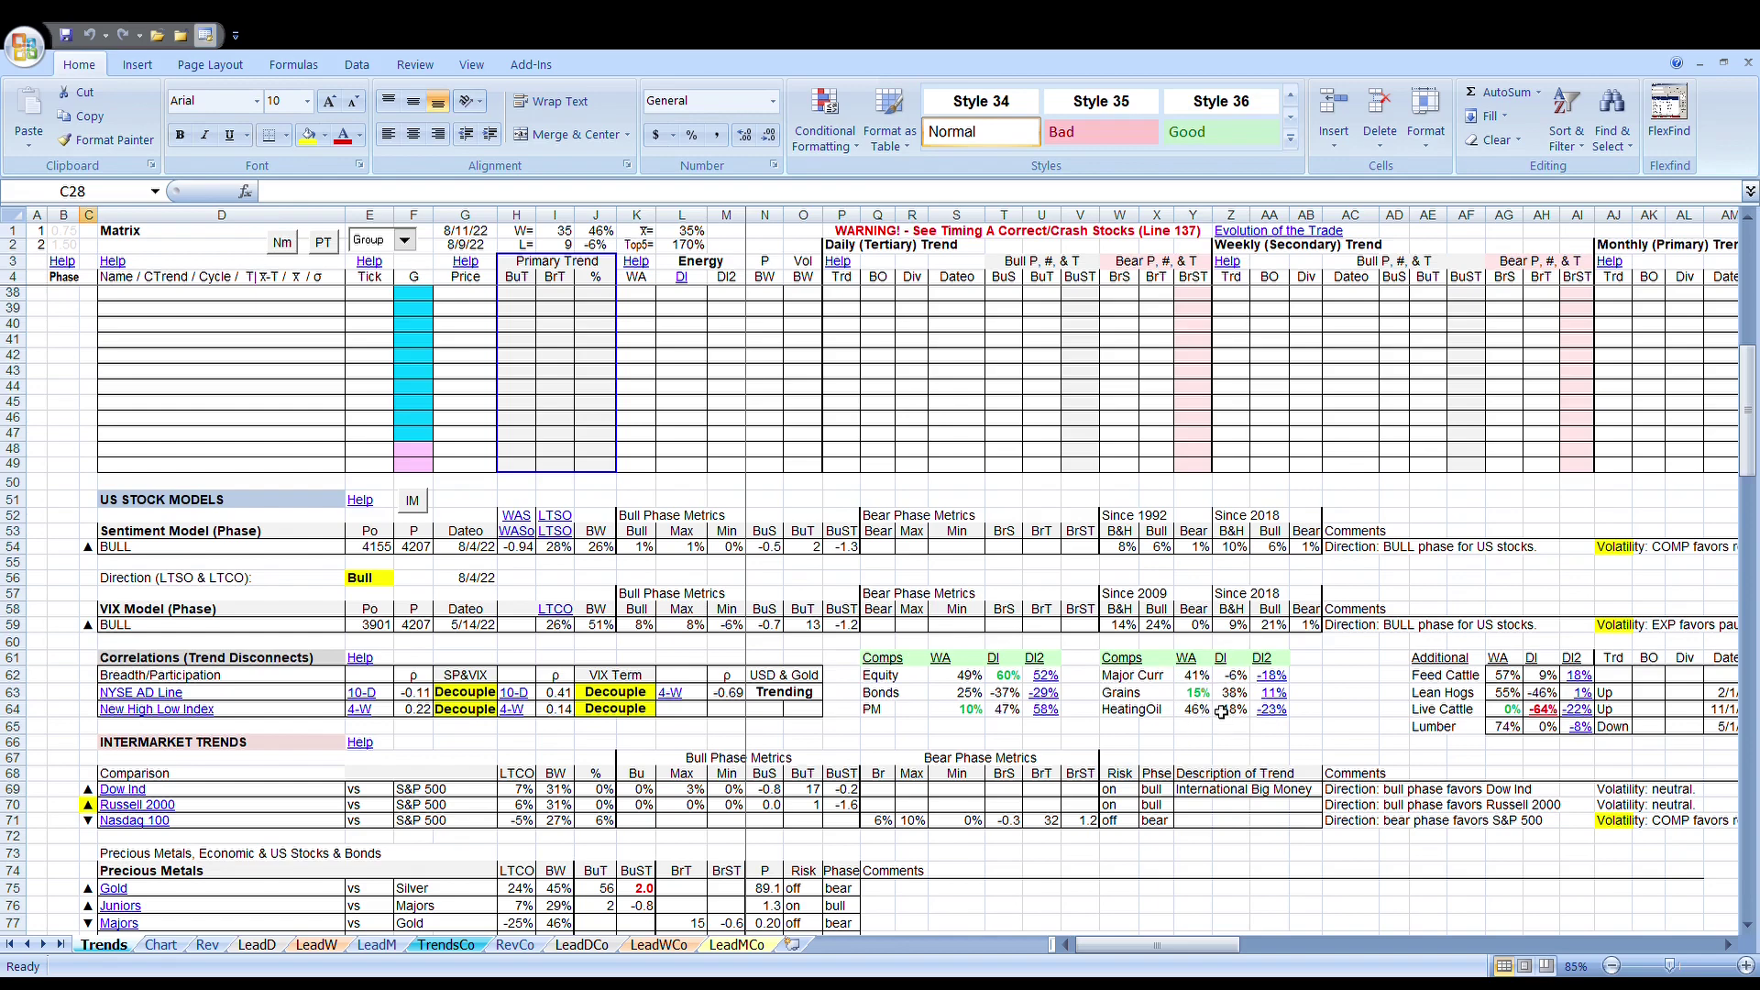
pyautogui.scroll(11, 1017, 614)
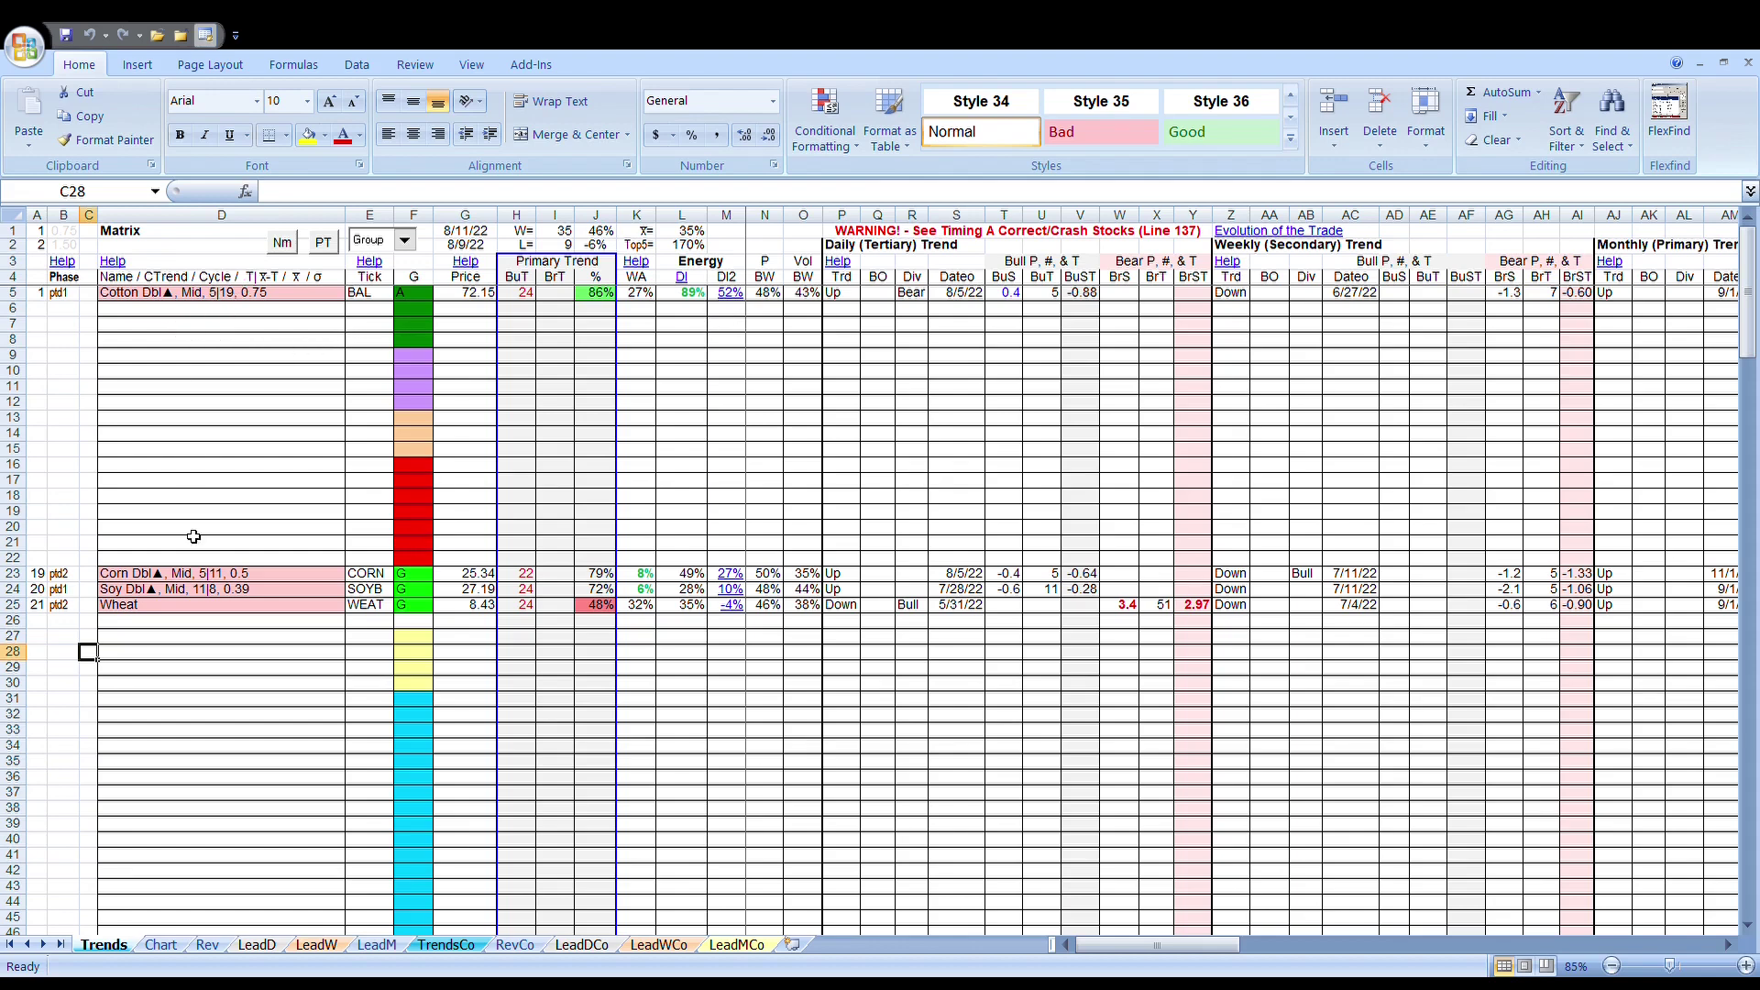
pyautogui.click(161, 945)
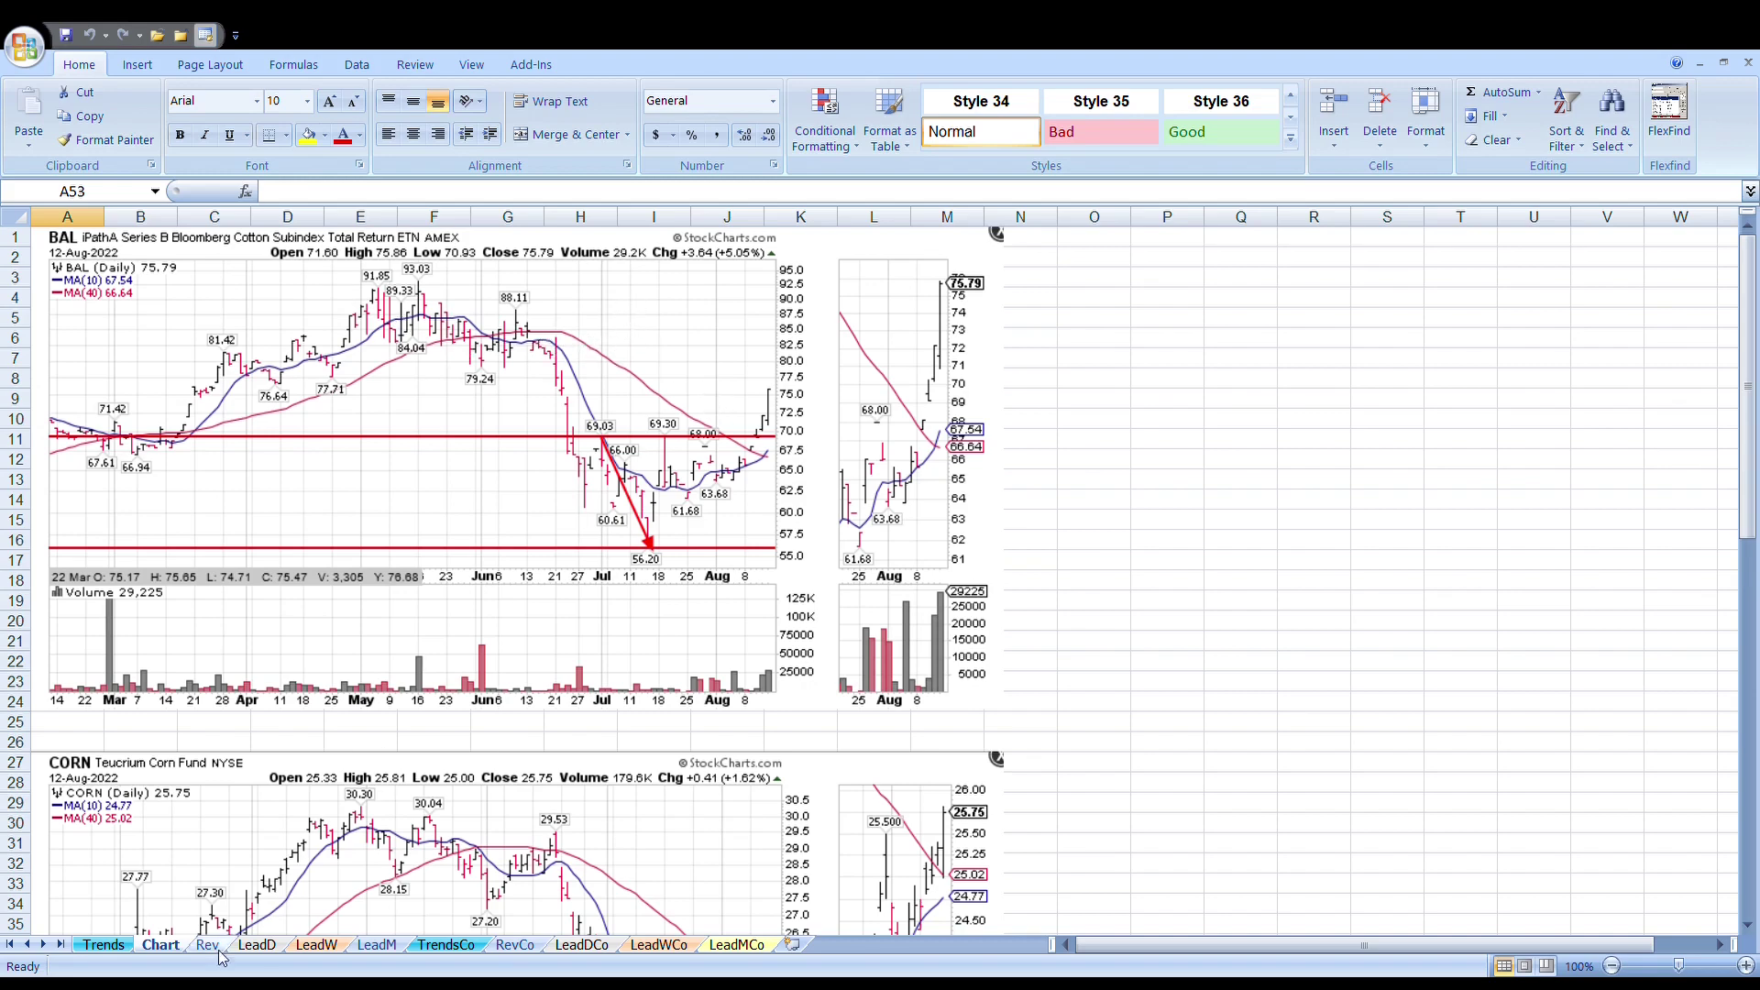
# Examine the monthly seasonality returns for cotton, corn, soy and wheat on the Trends sheet alongside the BAL cotton chart.
pyautogui.click(104, 944)
pyautogui.moveTo(1104, 944); pyautogui.dragTo(1591, 934)
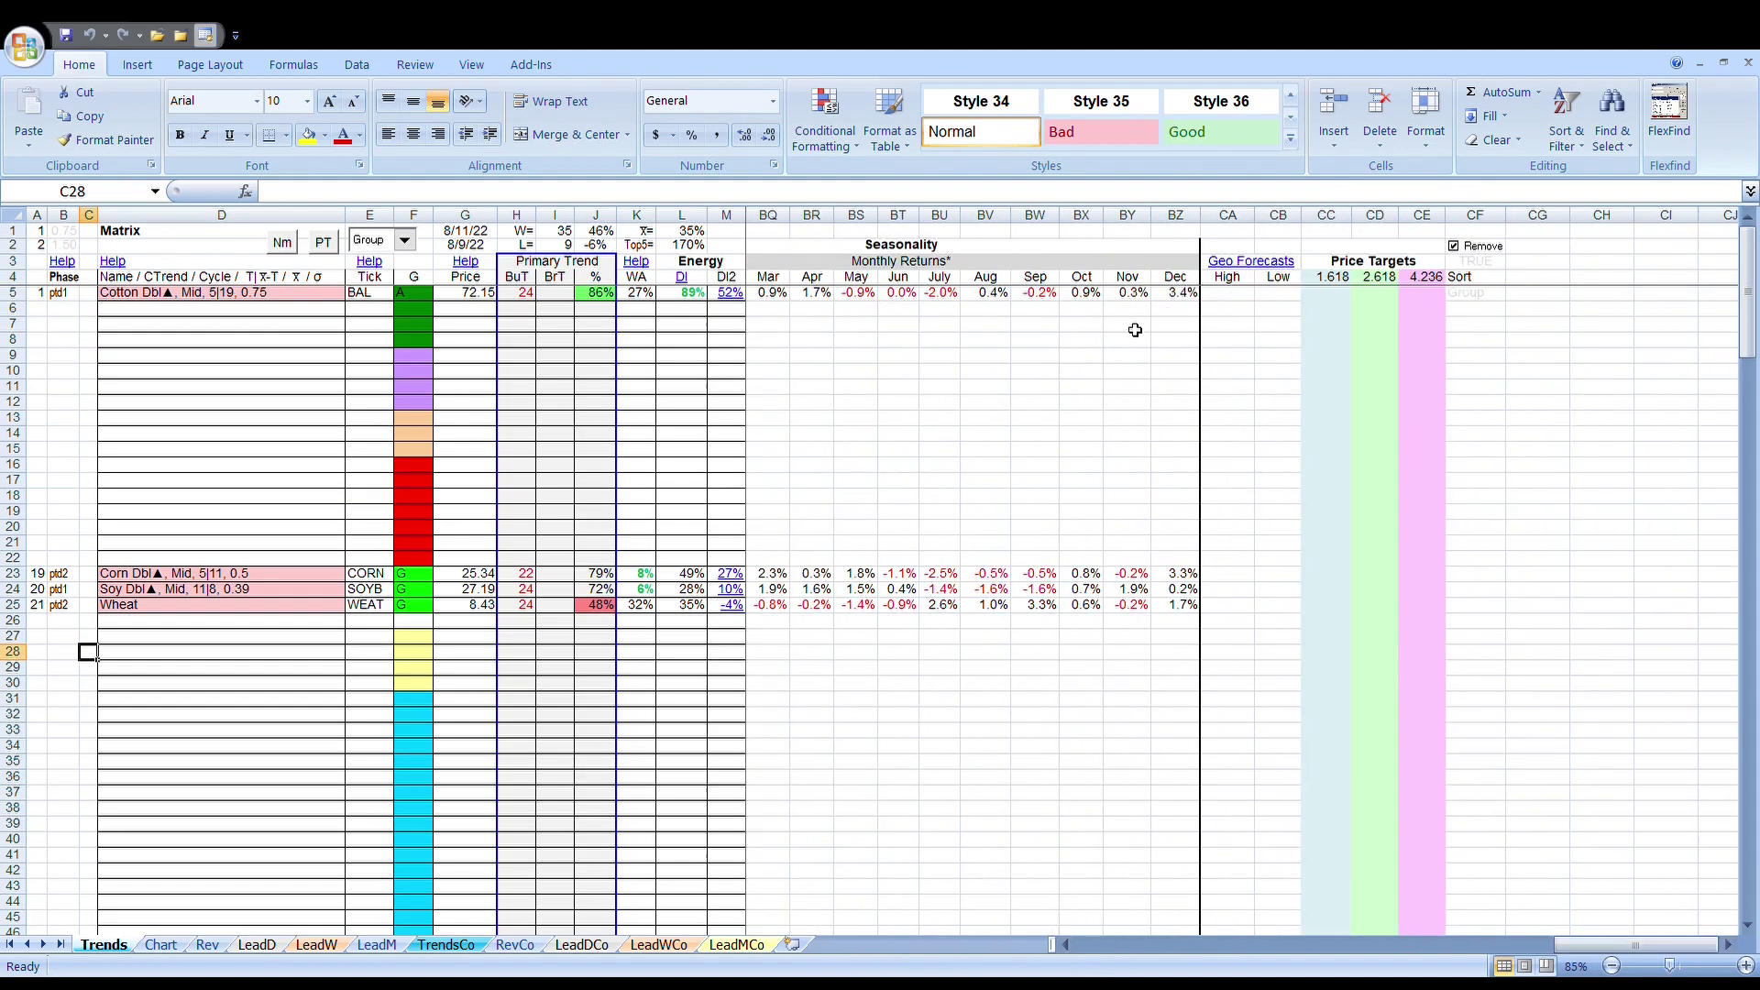
pyautogui.click(161, 944)
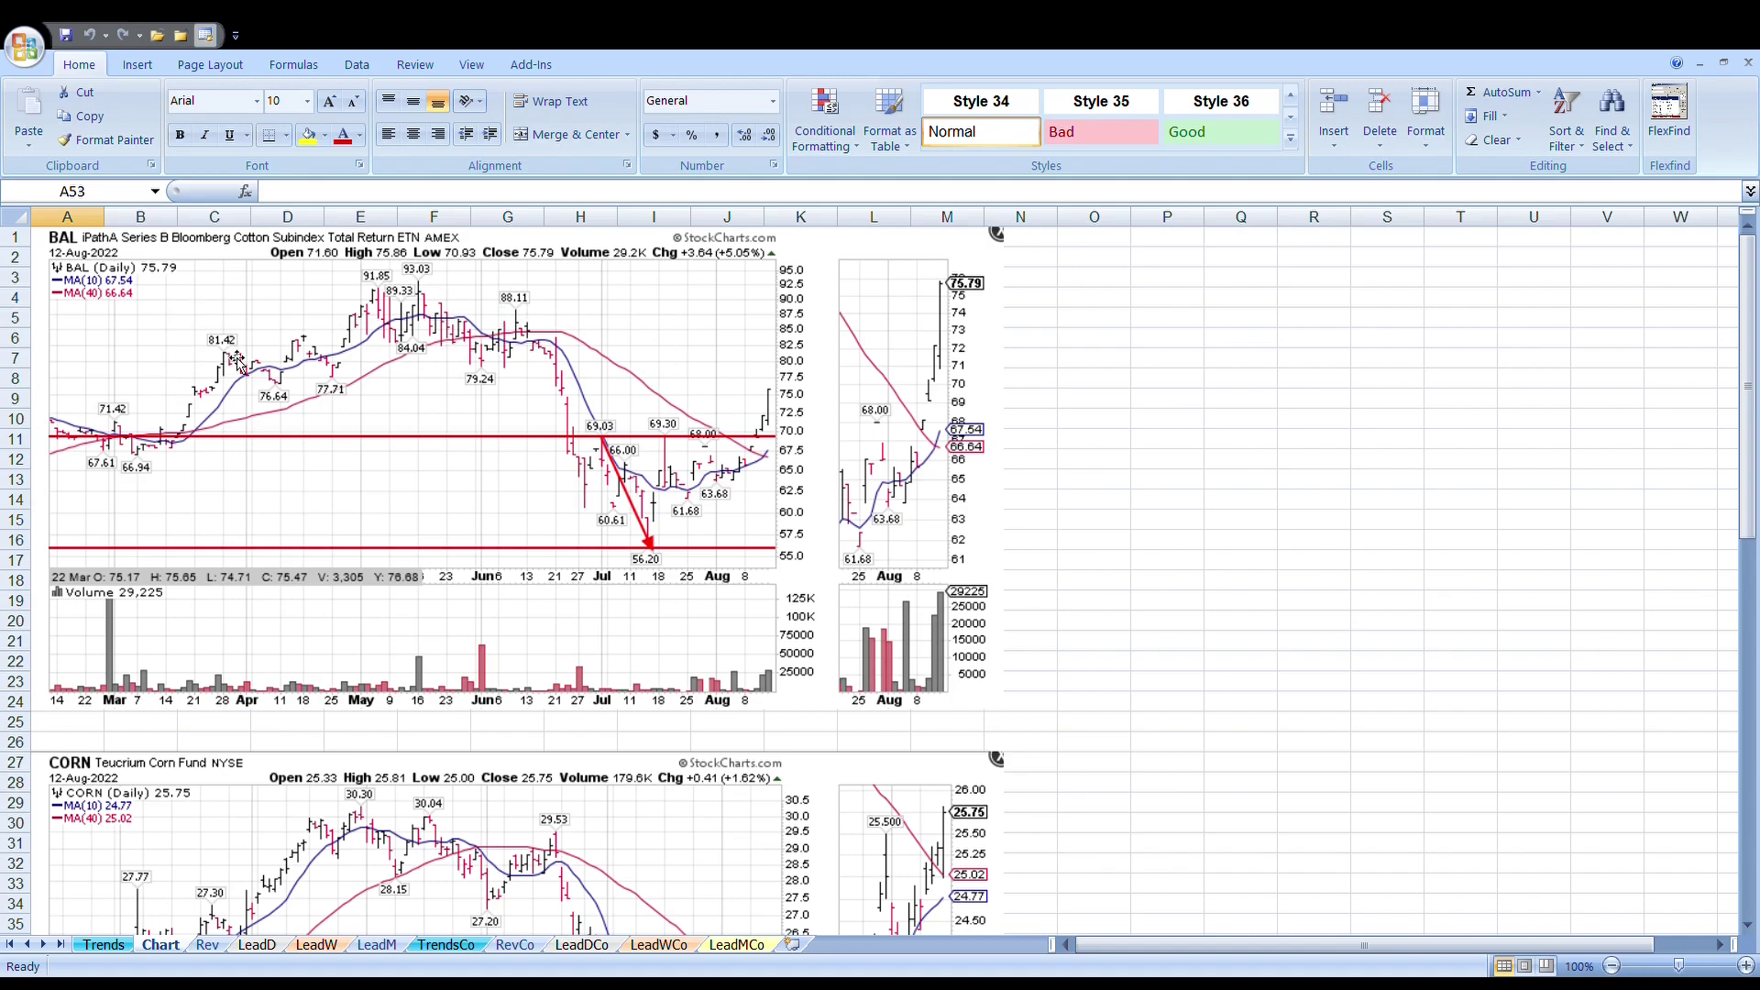
pyautogui.click(104, 944)
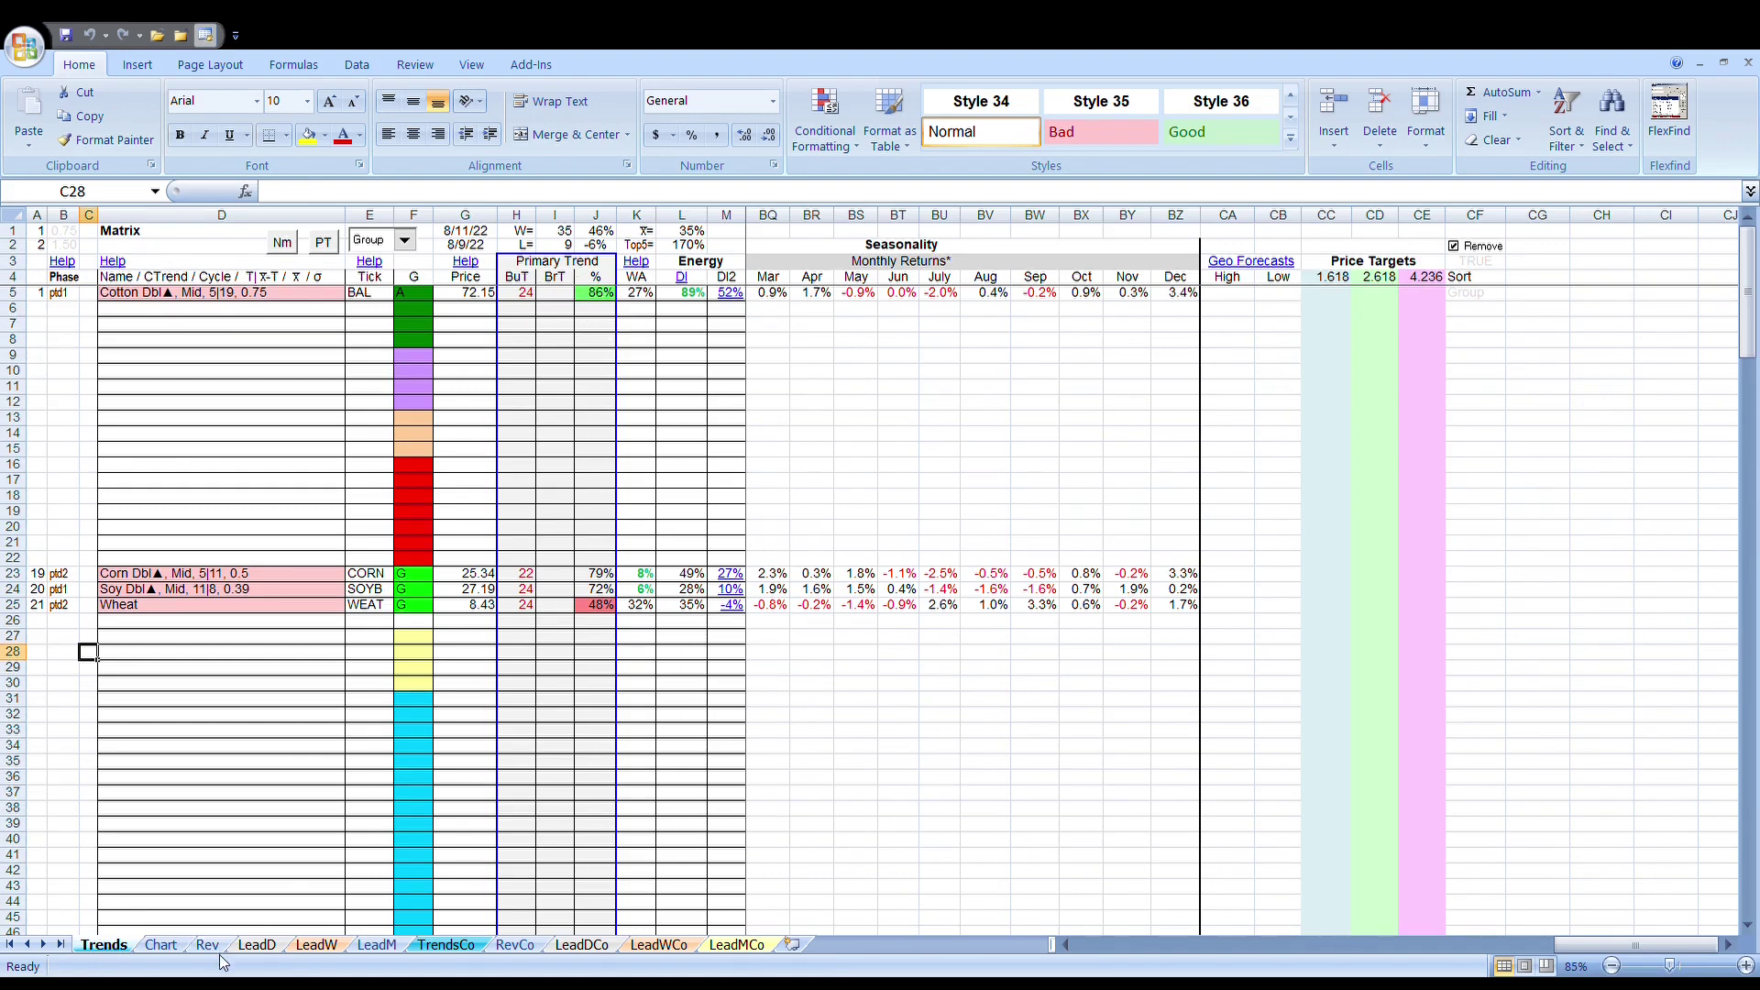
# Compare the daily price patterns of the BAL cotton and CORN fund charts on the Chart sheet.
pyautogui.click(158, 945)
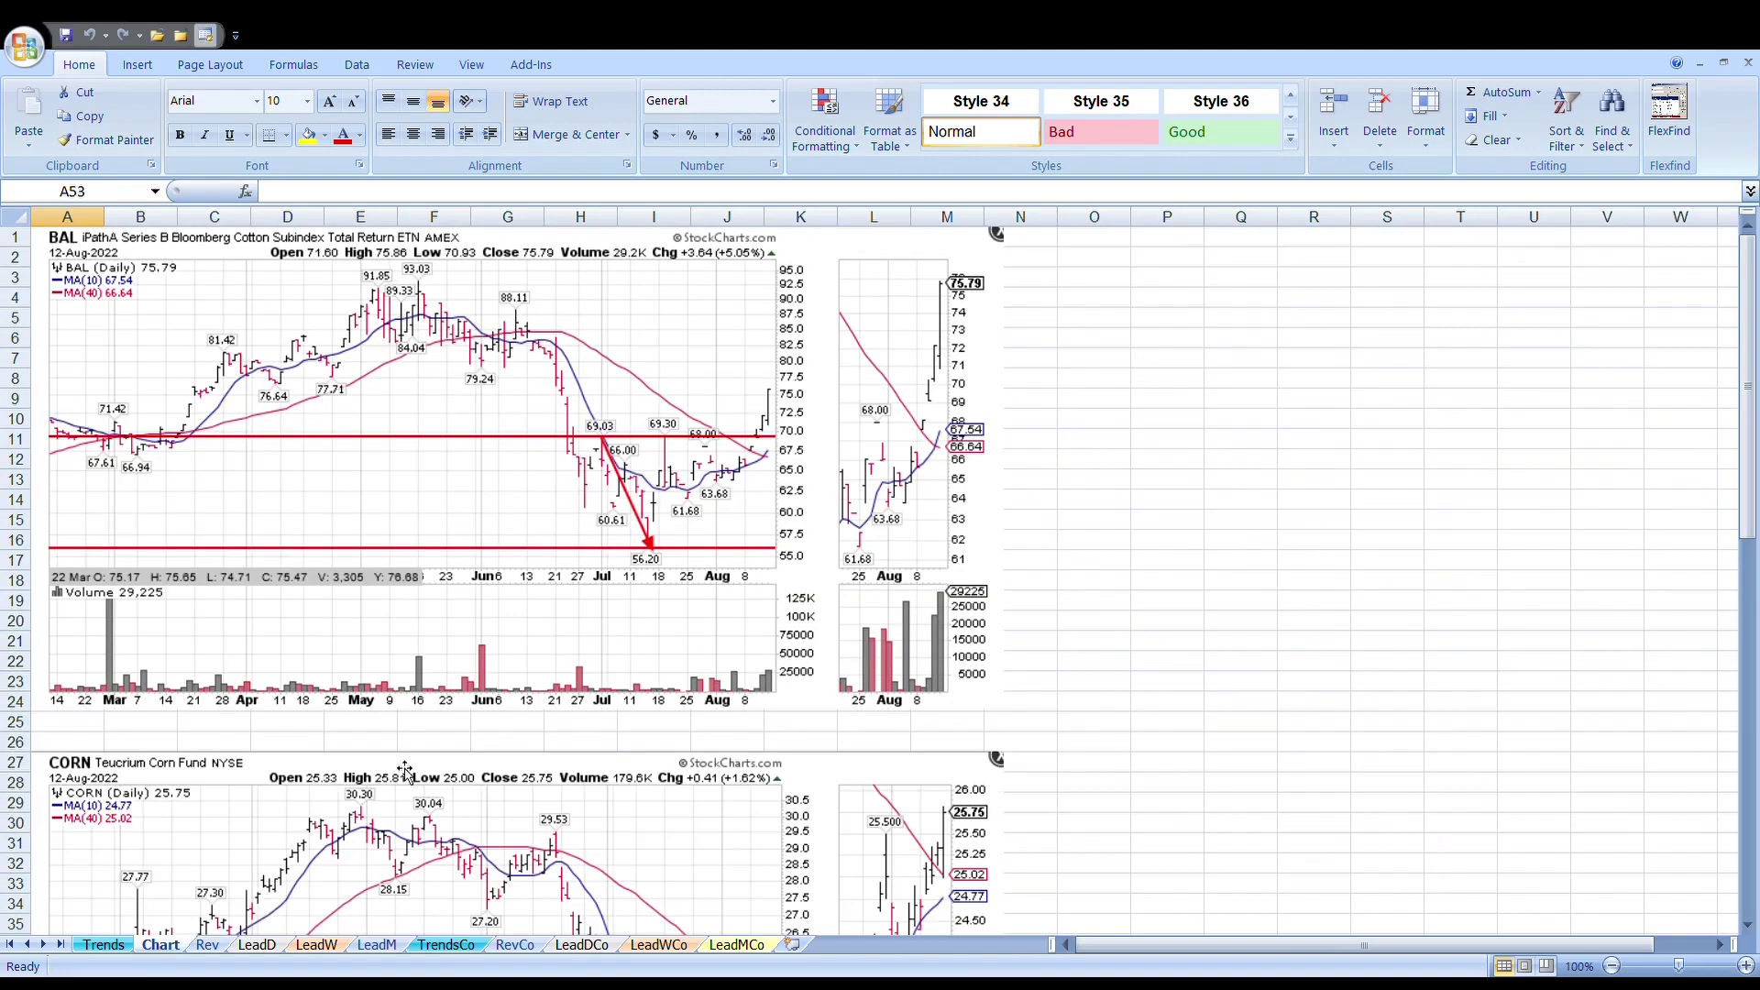
pyautogui.scroll(-6, 534, 498)
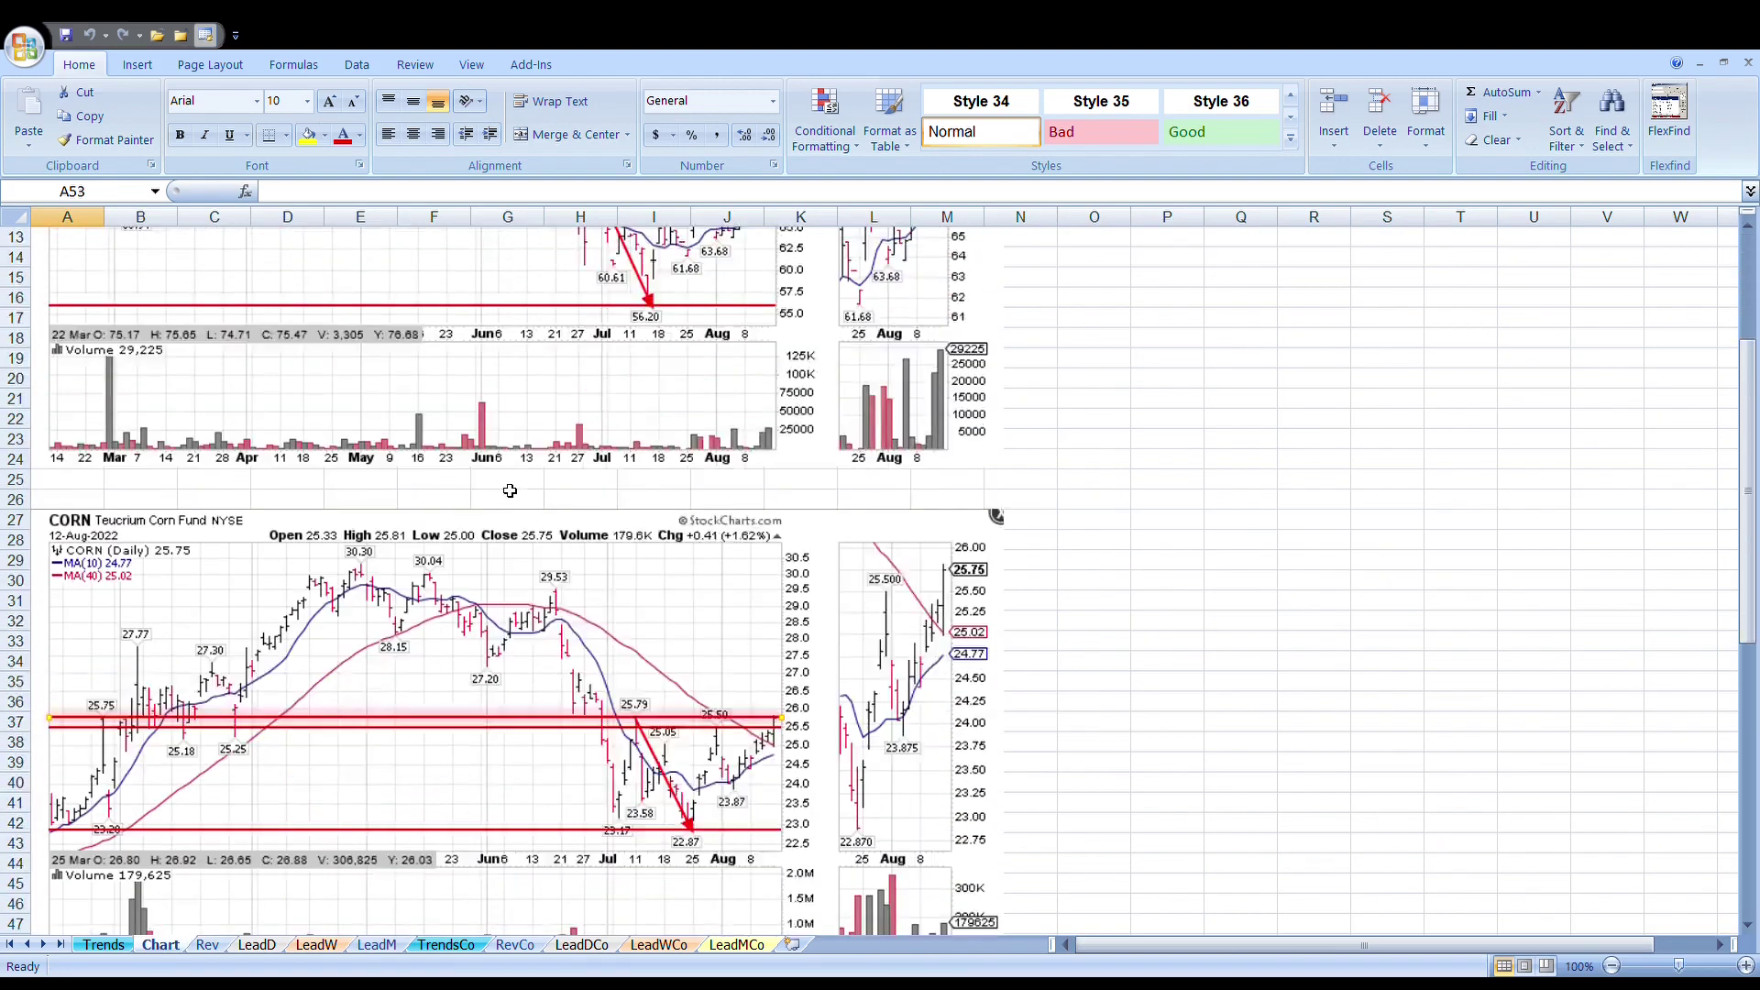
pyautogui.scroll(1, 334, 609)
pyautogui.scroll(-1, 163, 472)
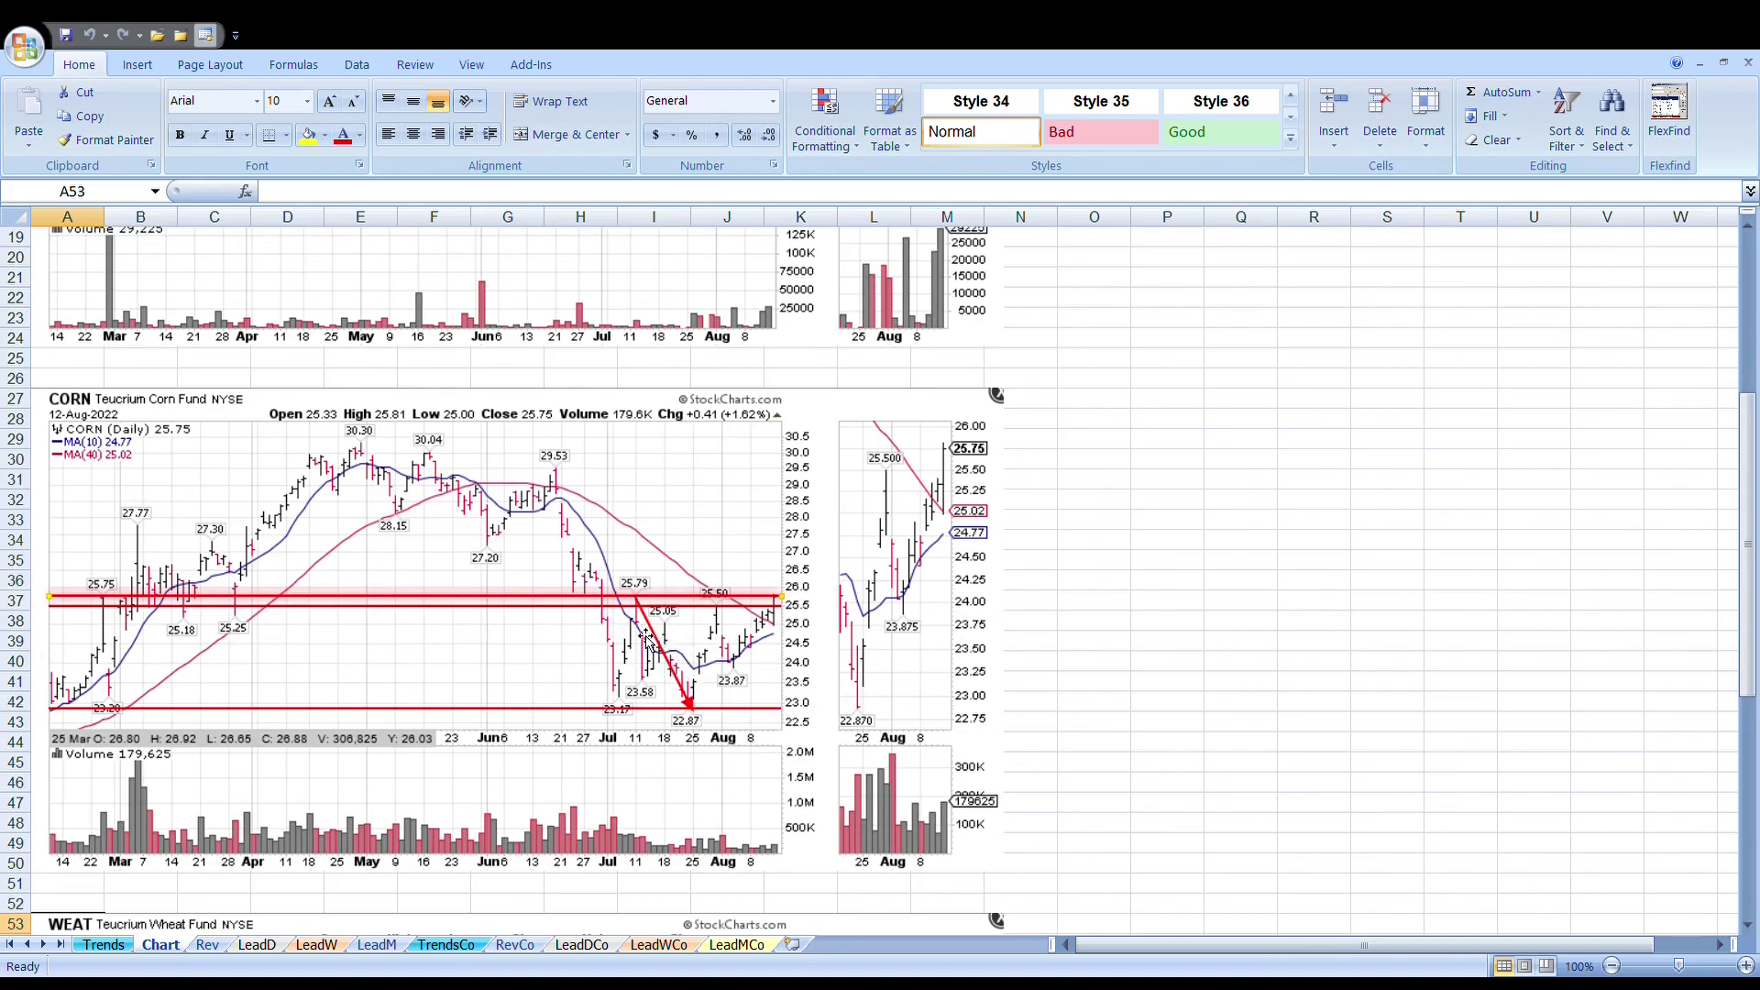
pyautogui.scroll(4, 666, 642)
pyautogui.scroll(-2, 670, 507)
pyautogui.scroll(-1, 702, 650)
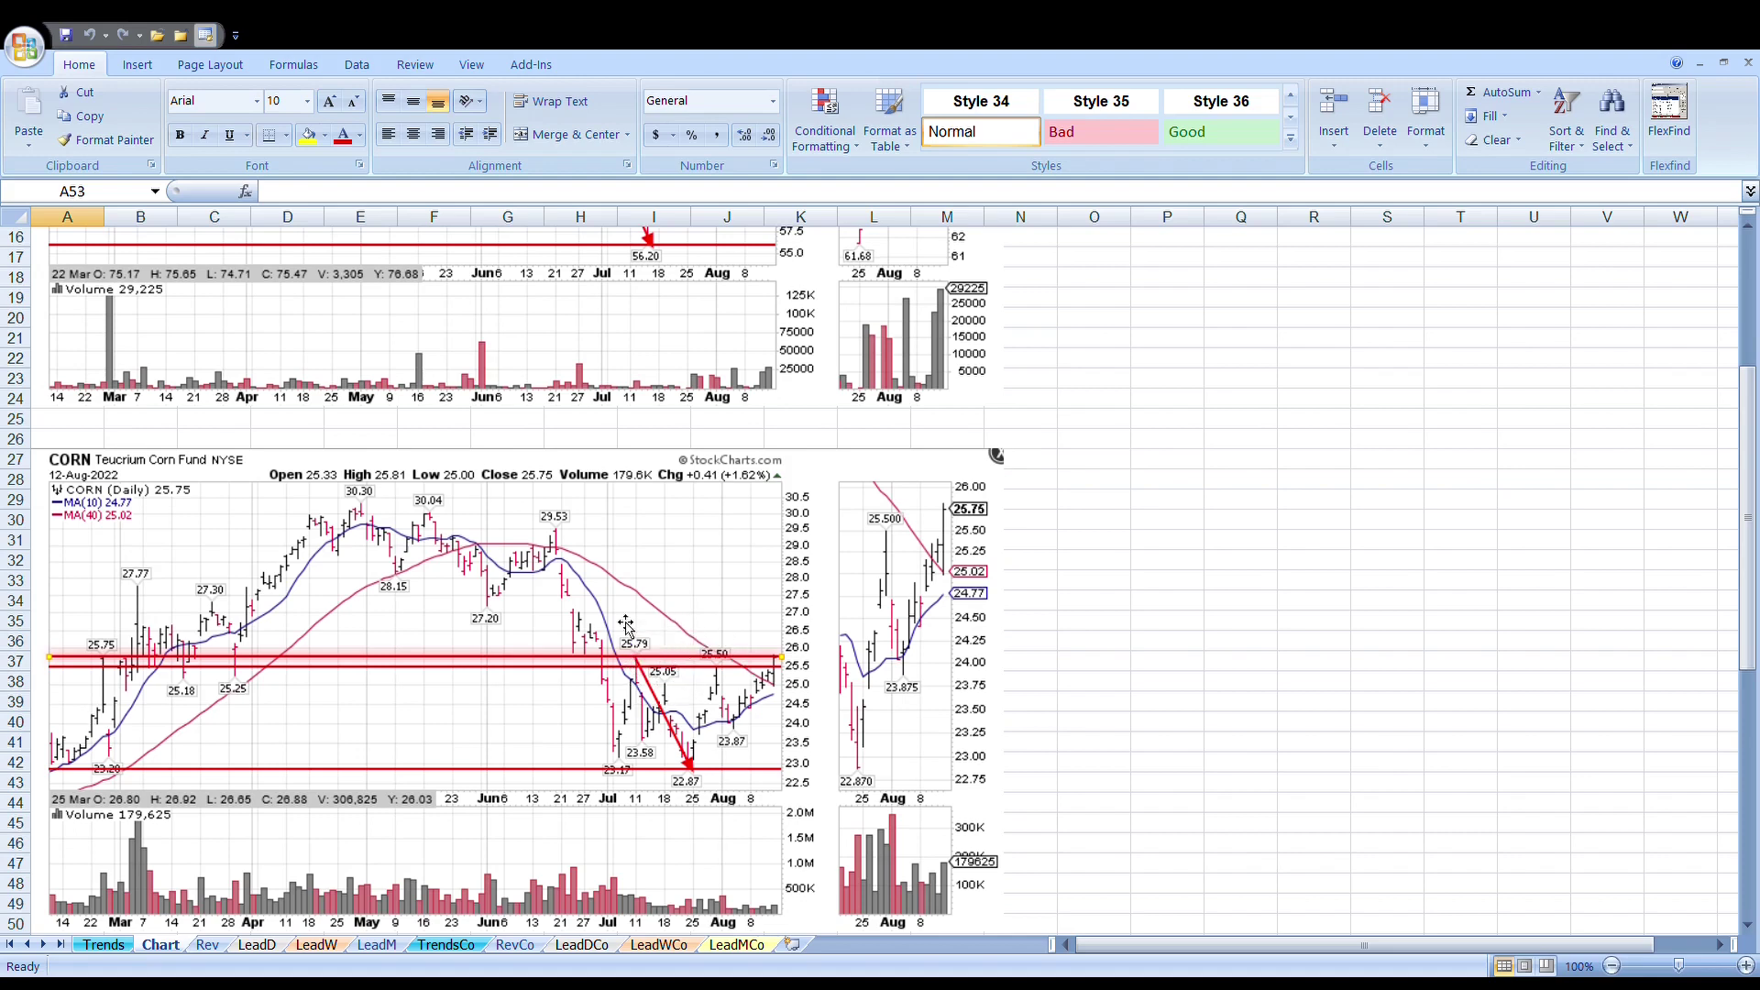
pyautogui.scroll(3, 758, 297)
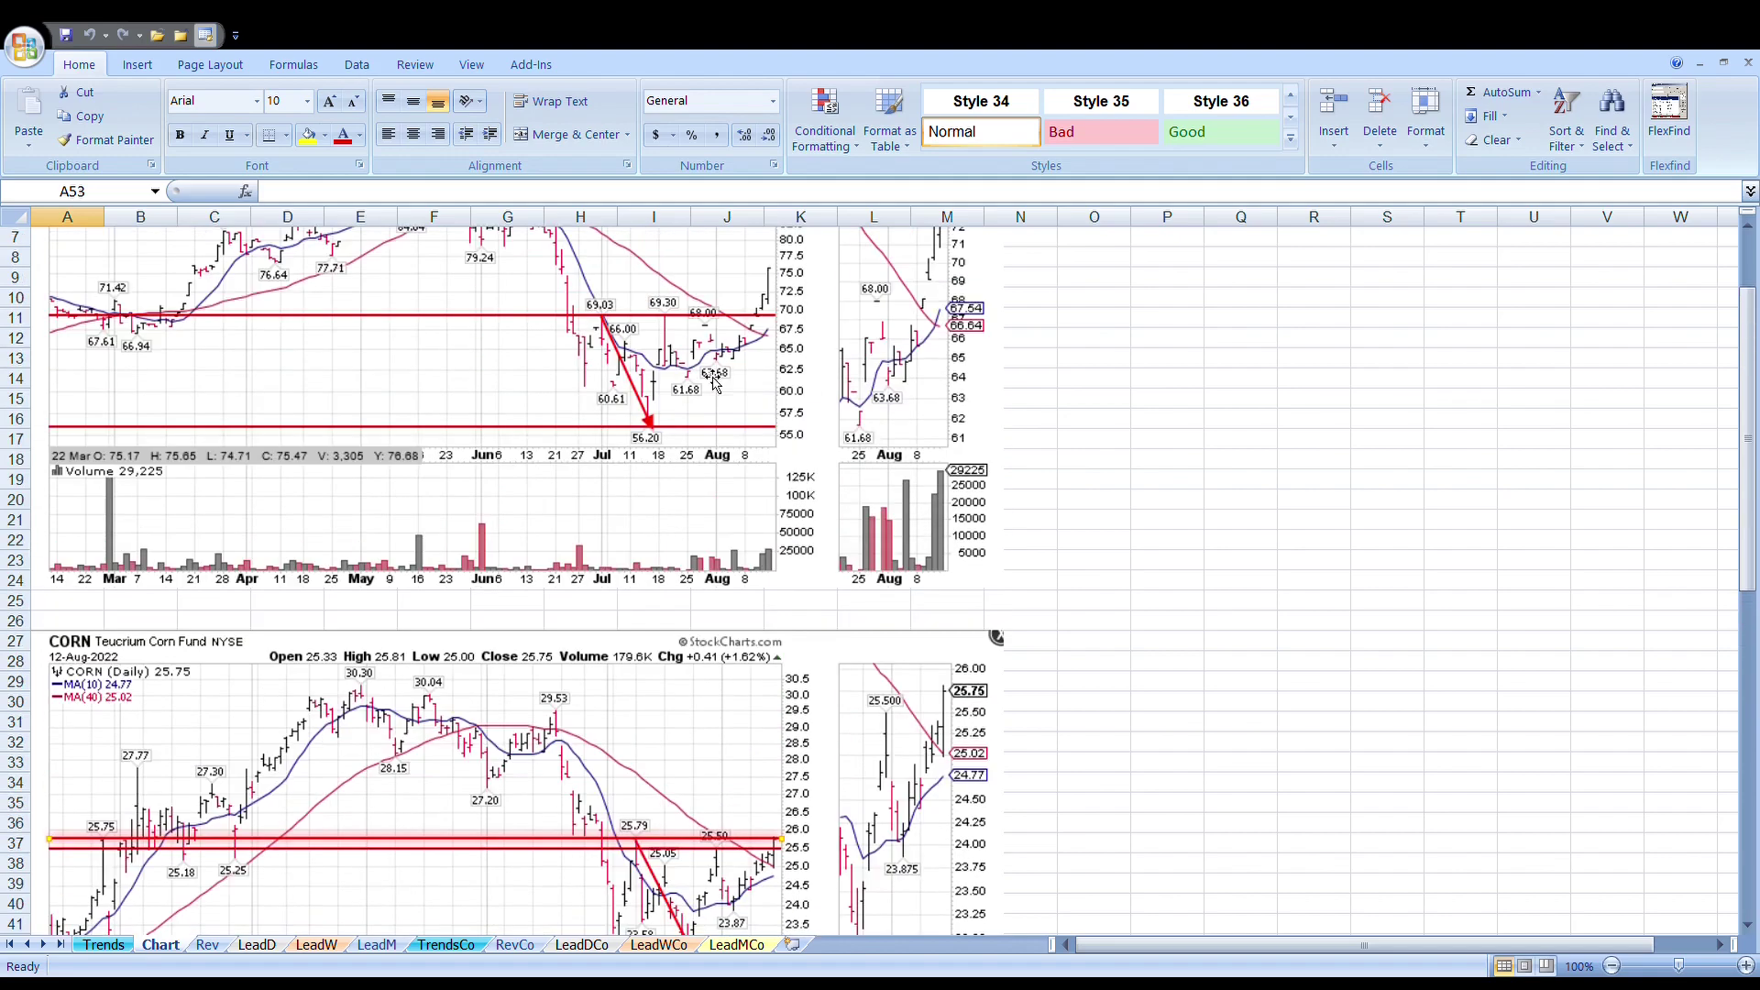
pyautogui.scroll(-2, 484, 754)
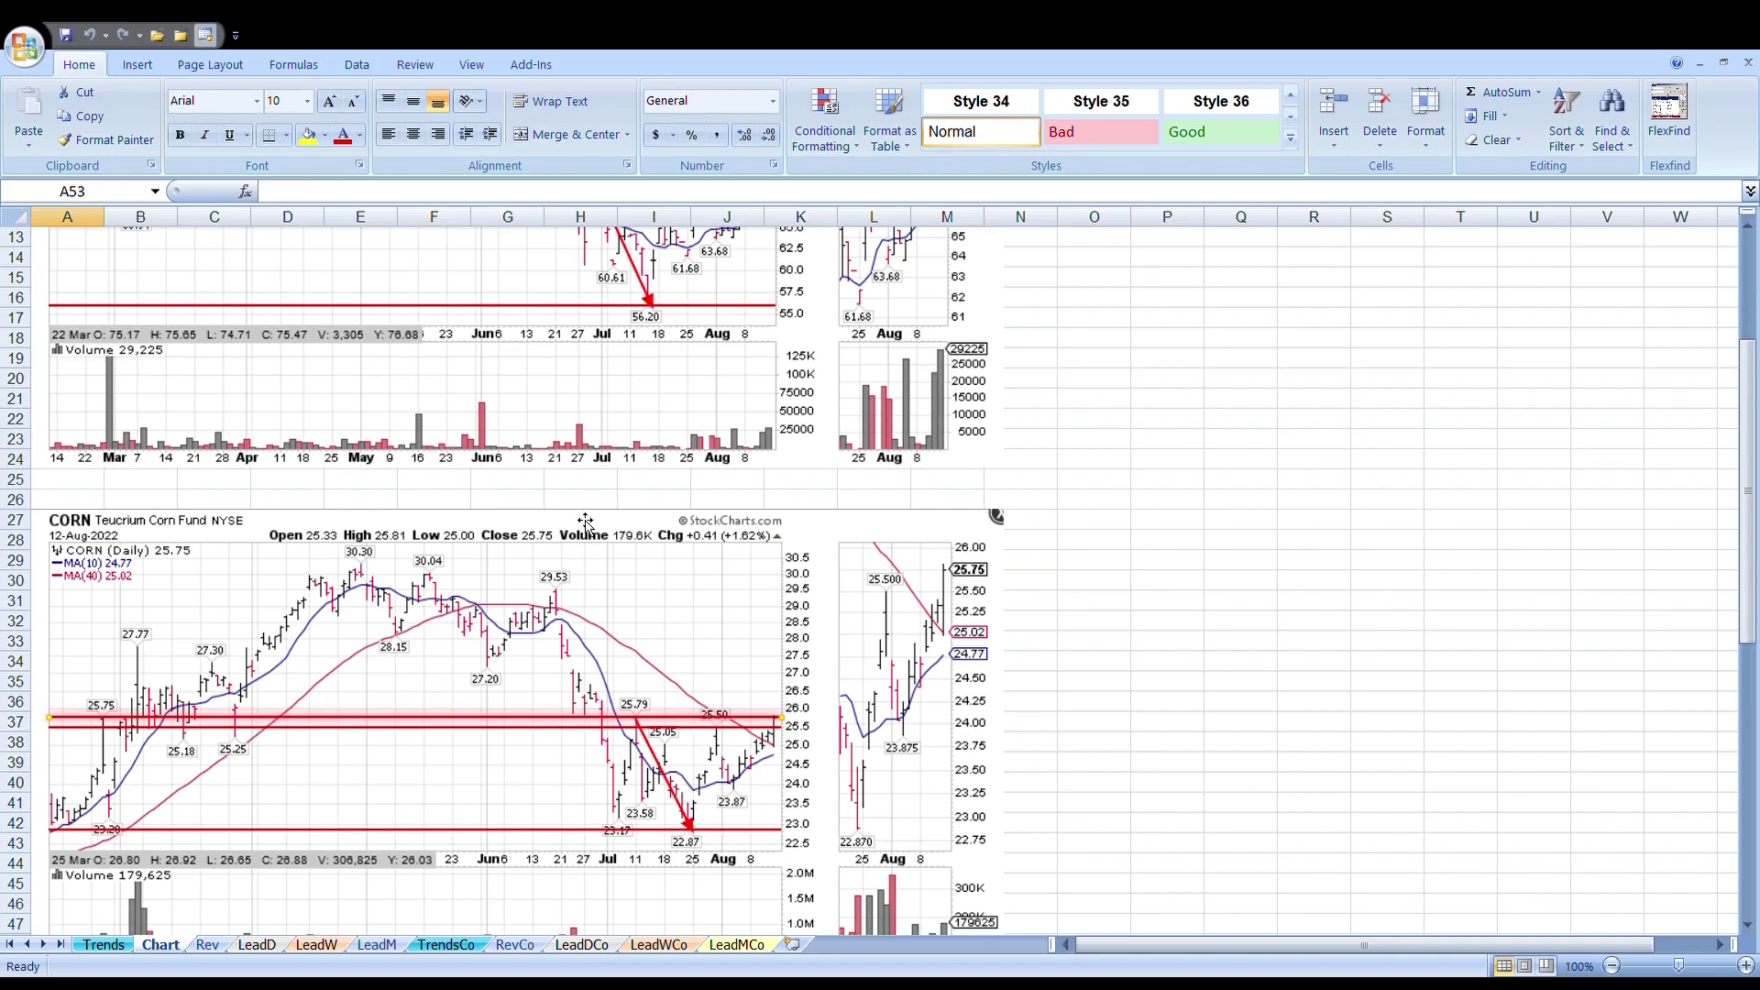
pyautogui.scroll(2, 362, 637)
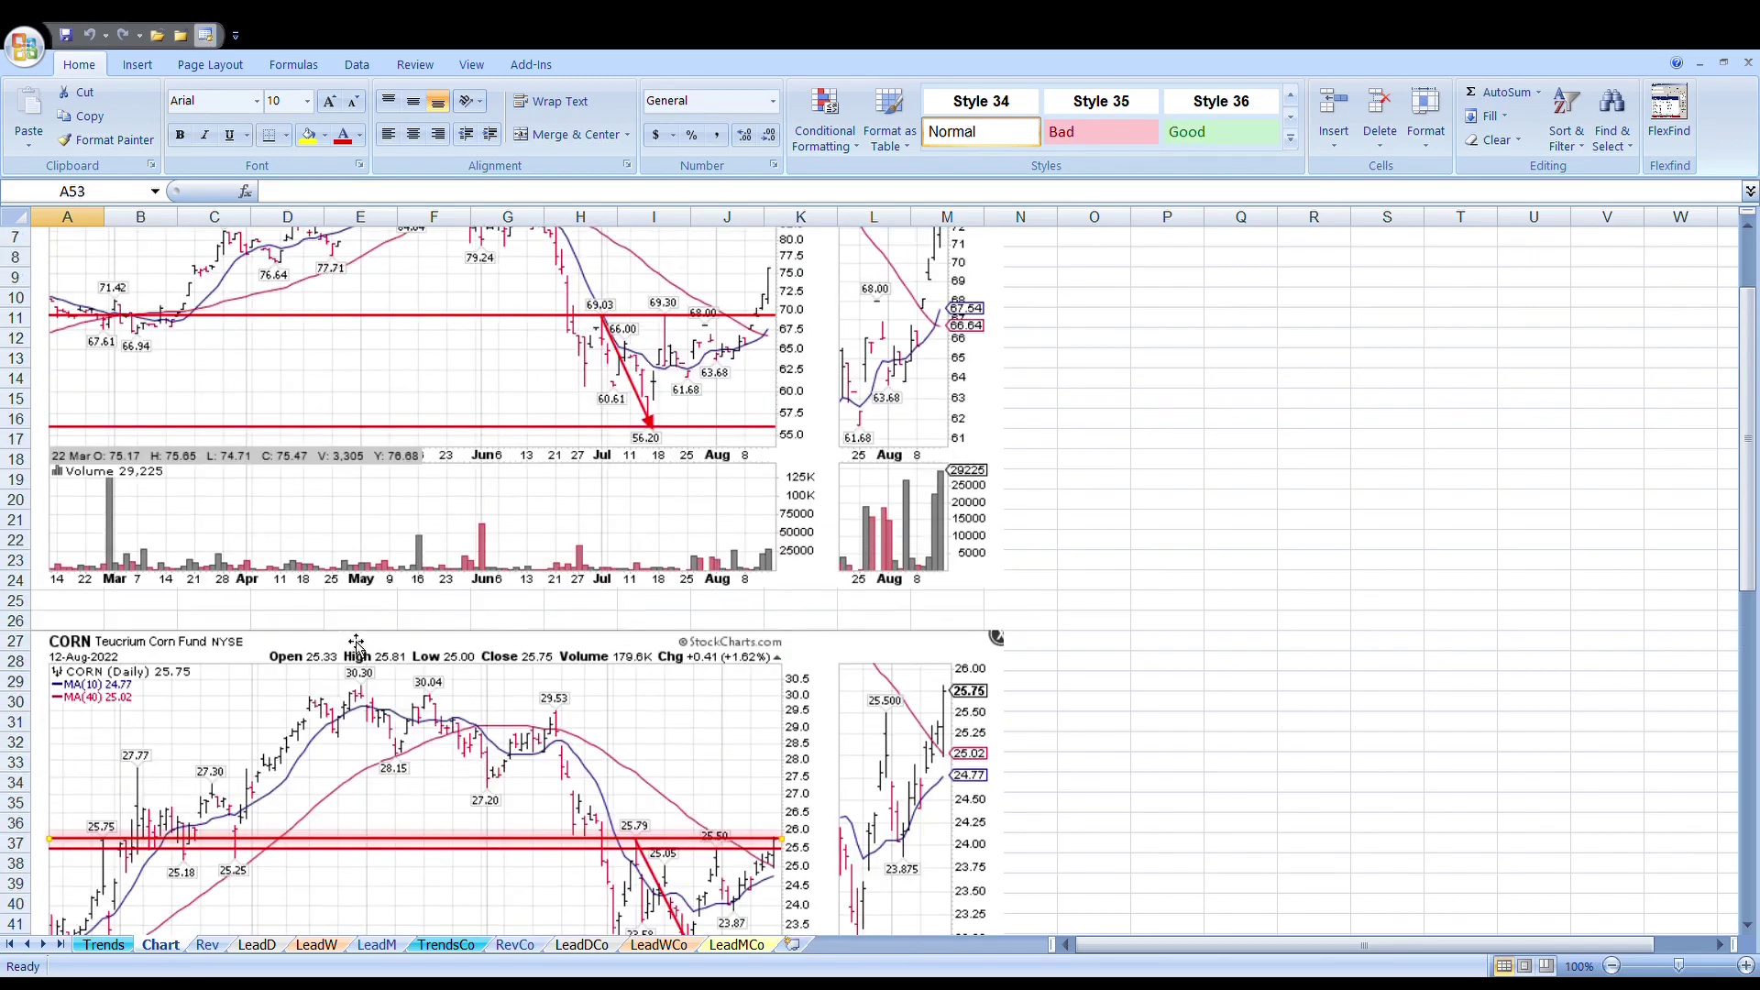
# Examine the WEAT wheat fund's daily chart and return to the BAL cotton chart for comparison.
pyautogui.scroll(-10, 358, 642)
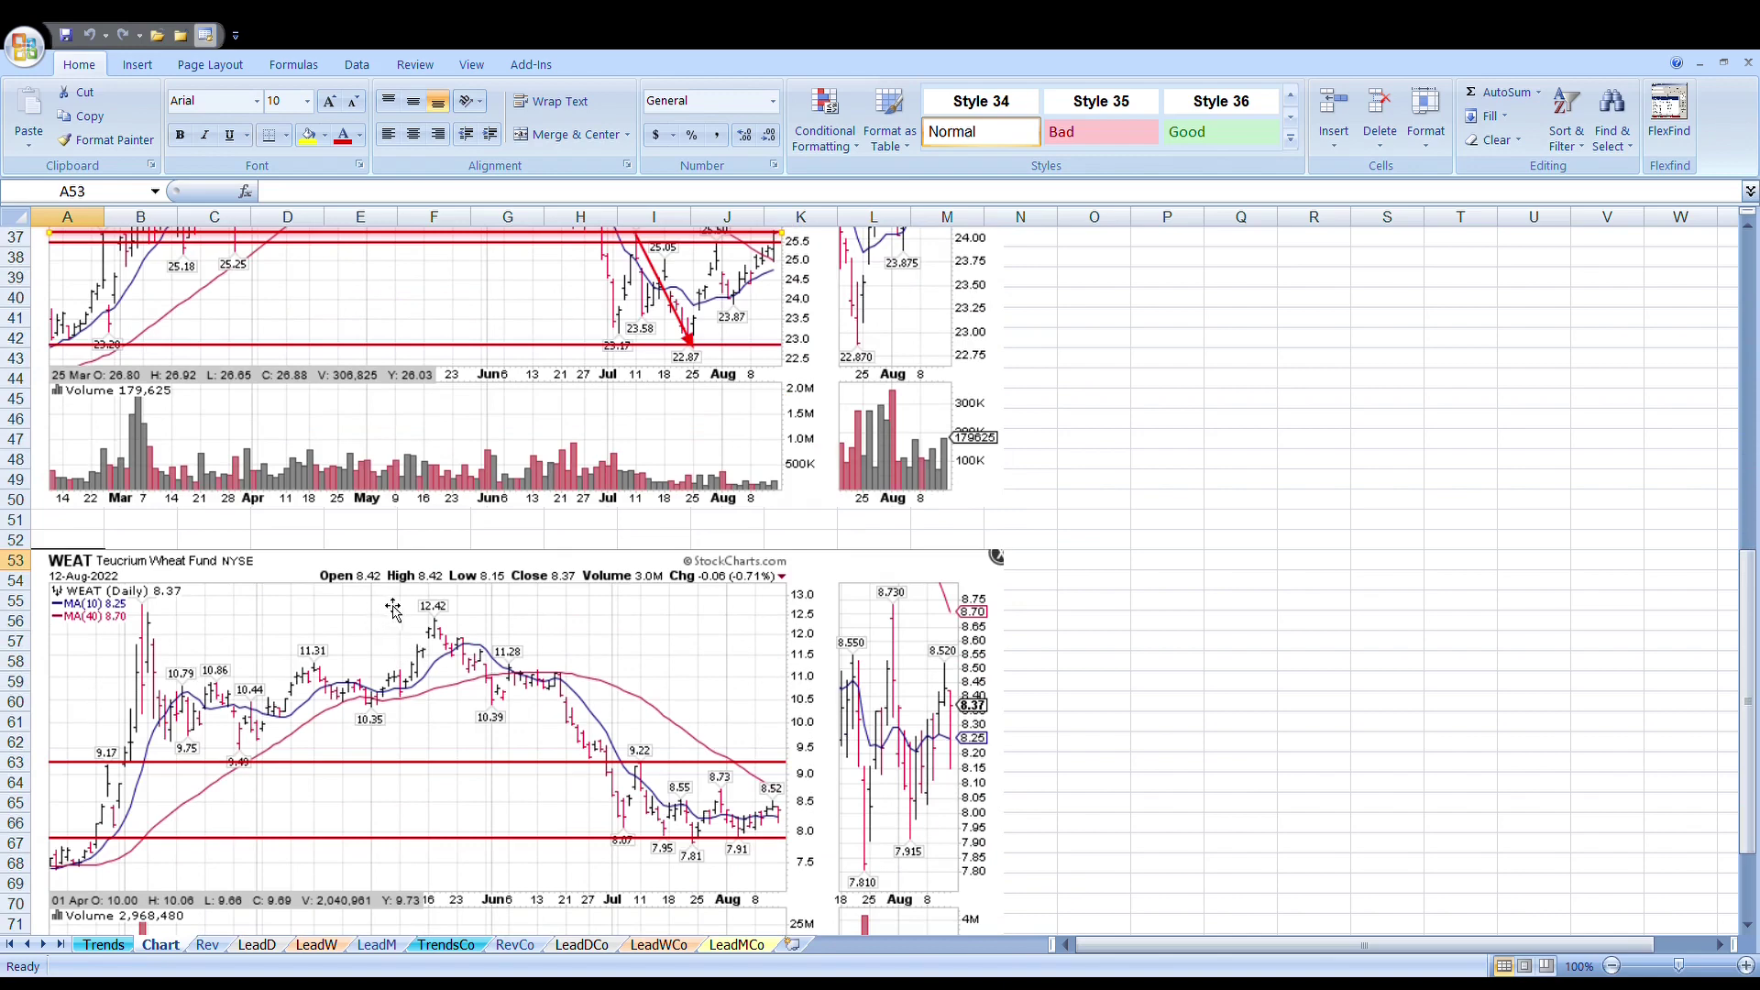
pyautogui.scroll(-2, 158, 509)
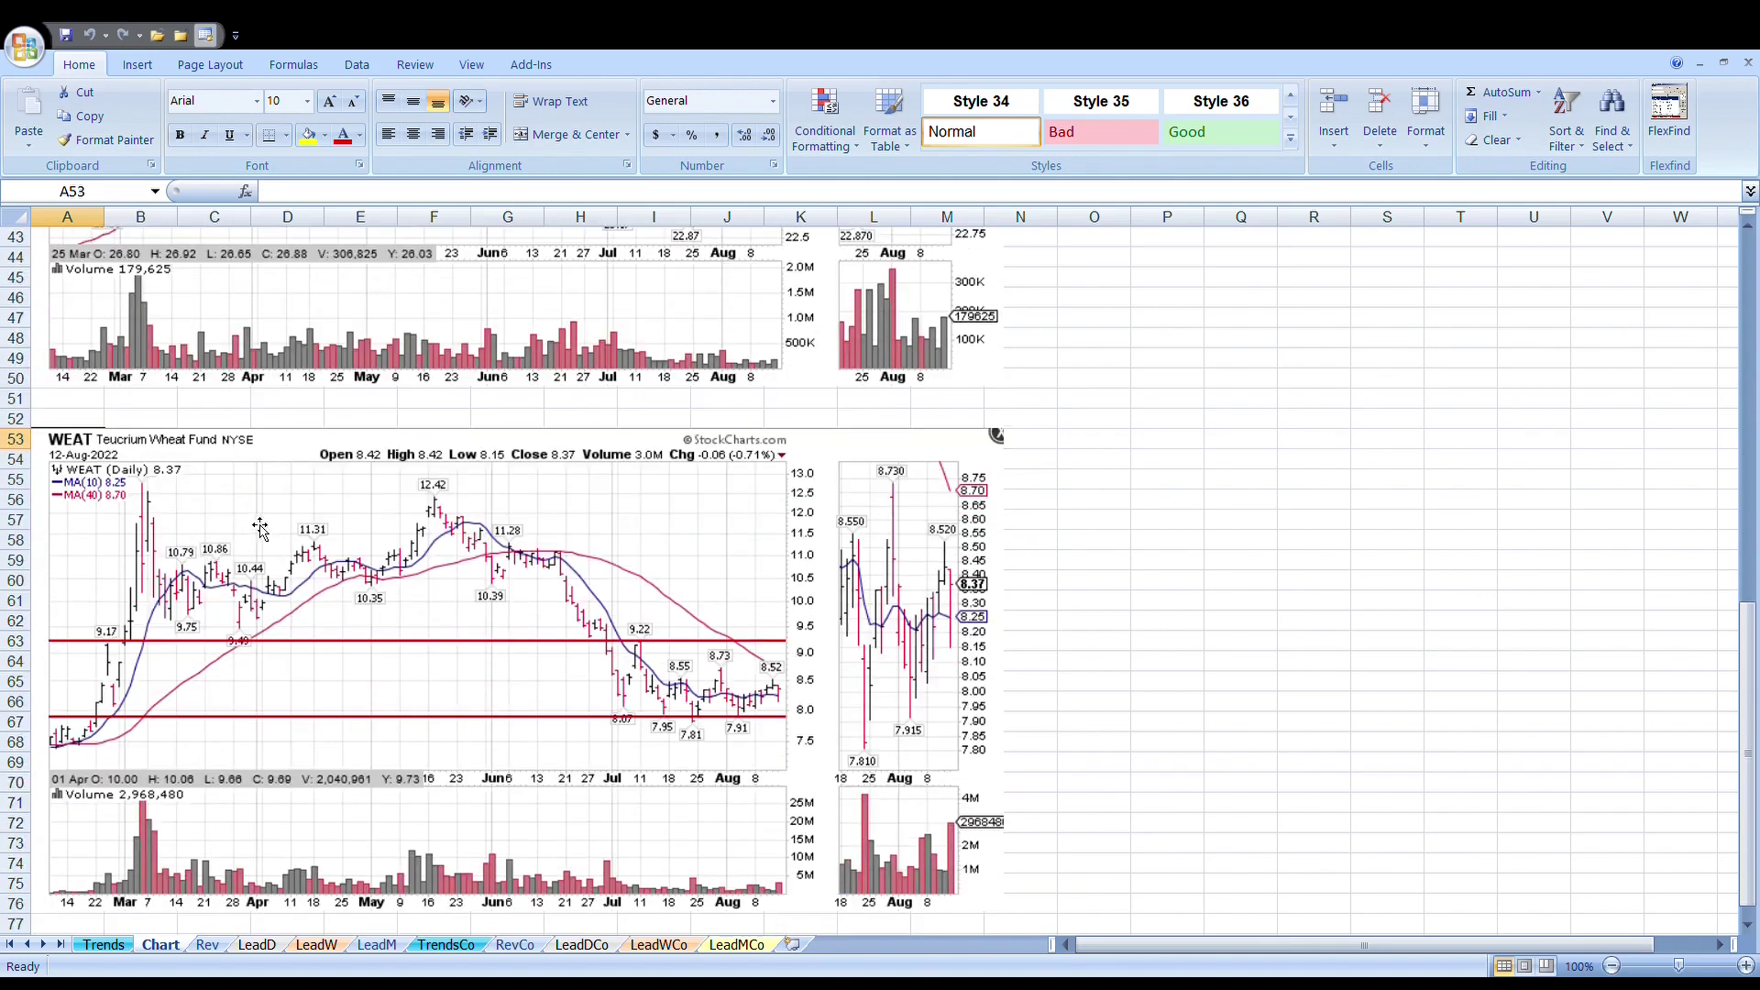
pyautogui.scroll(-3, 266, 522)
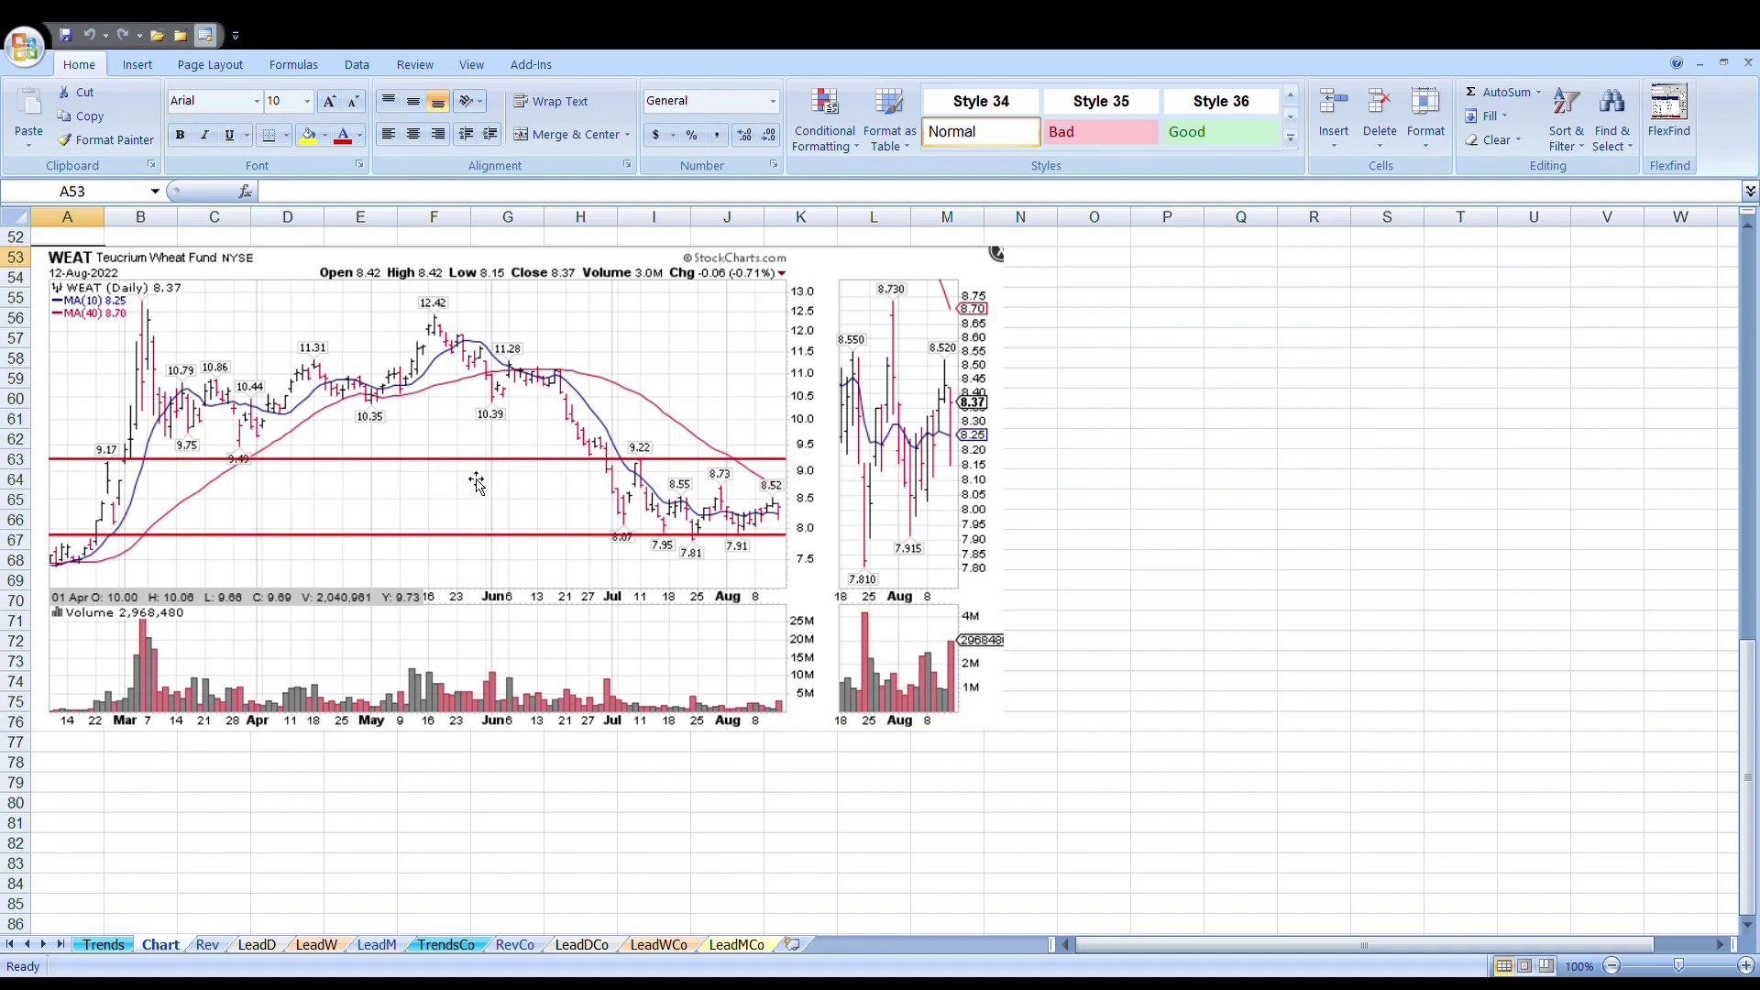
pyautogui.scroll(2, 369, 515)
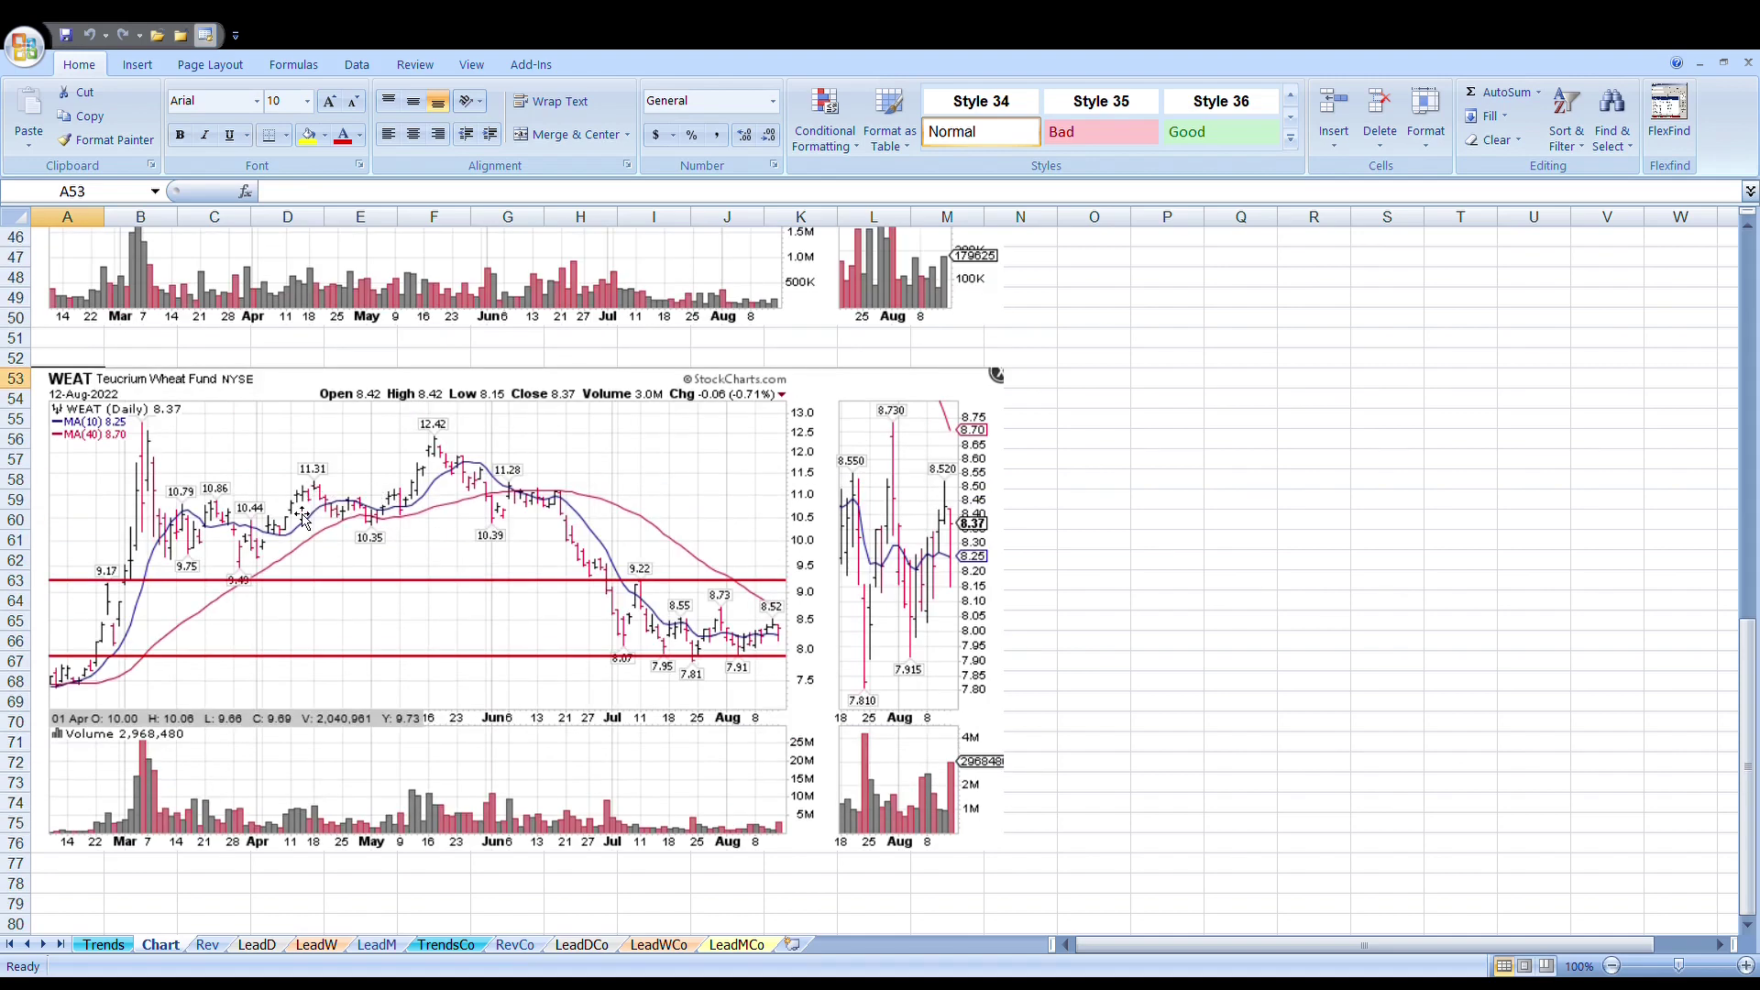
pyautogui.scroll(2, 467, 519)
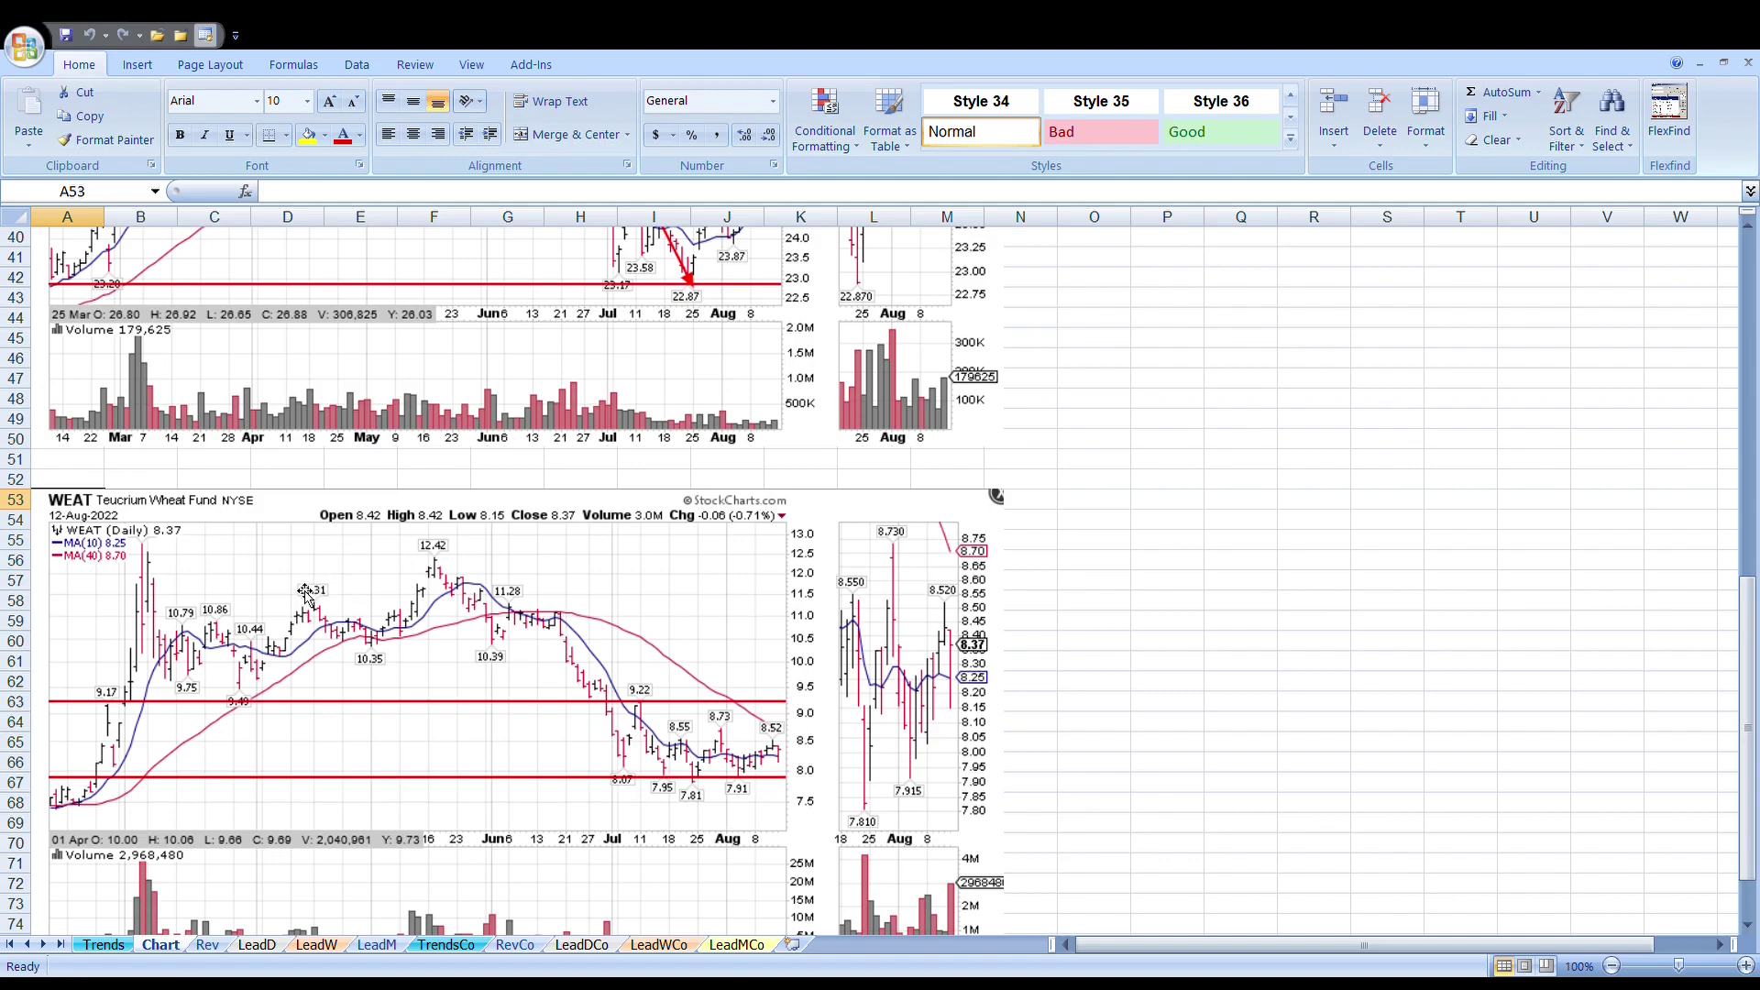
pyautogui.scroll(13, 293, 612)
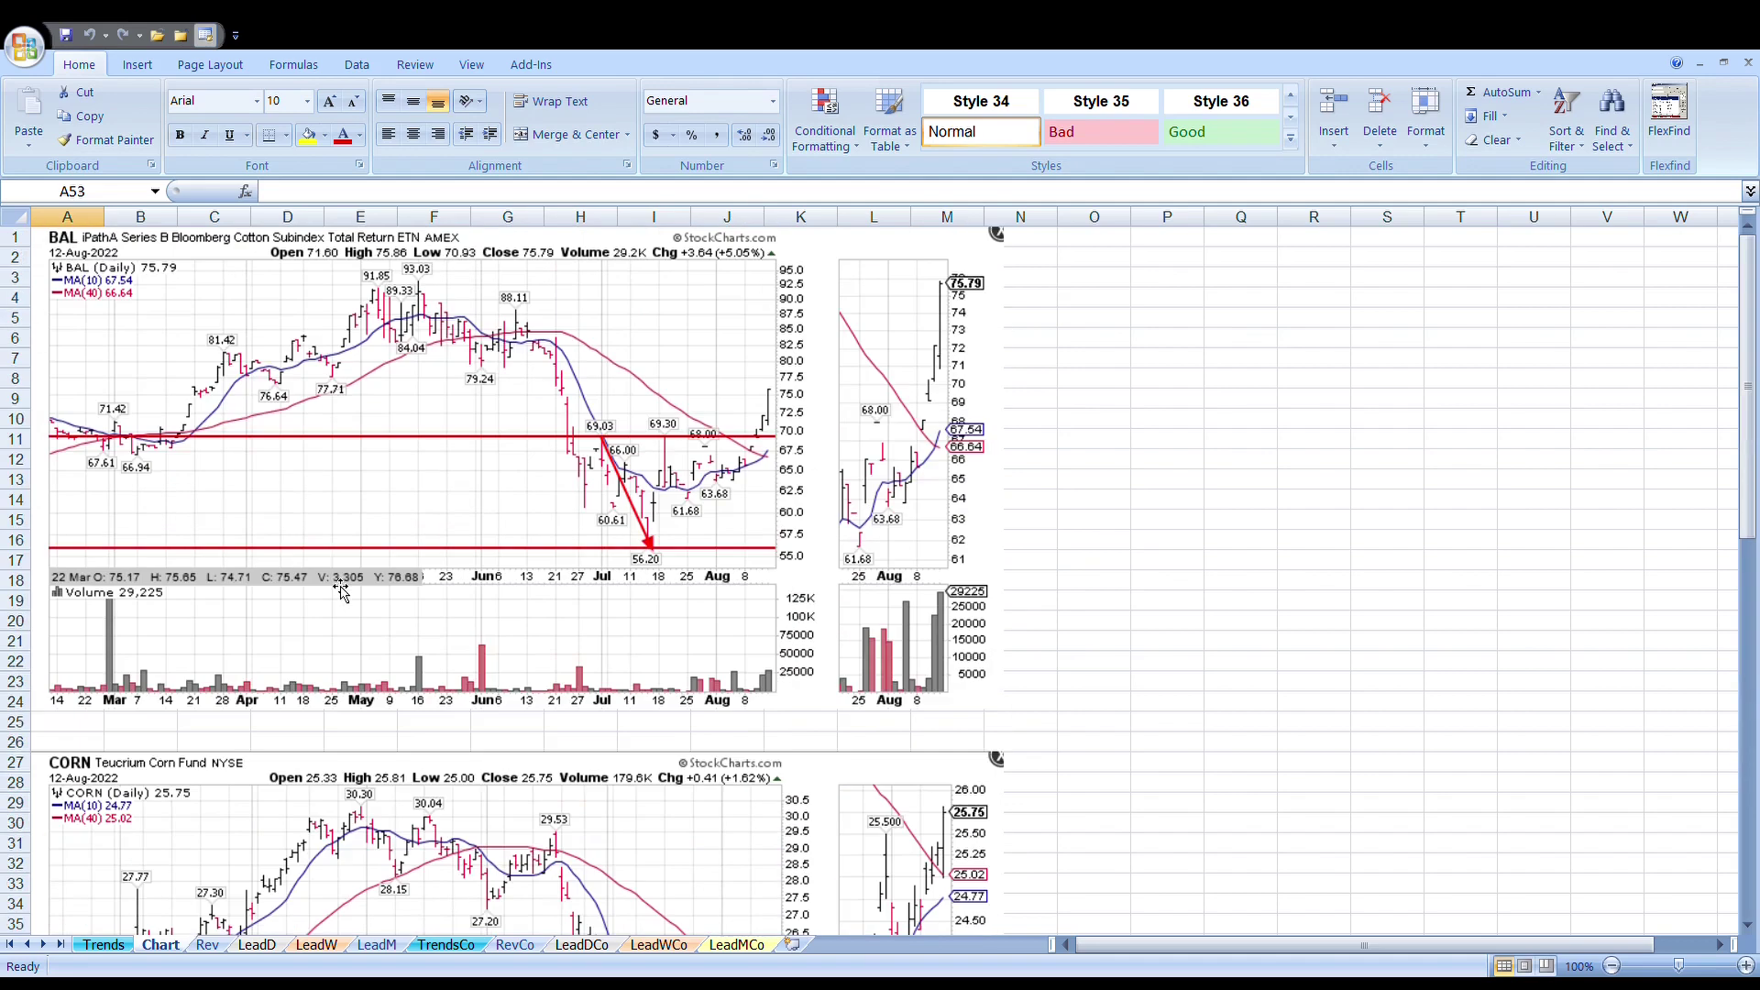
pyautogui.scroll(-2, 120, 722)
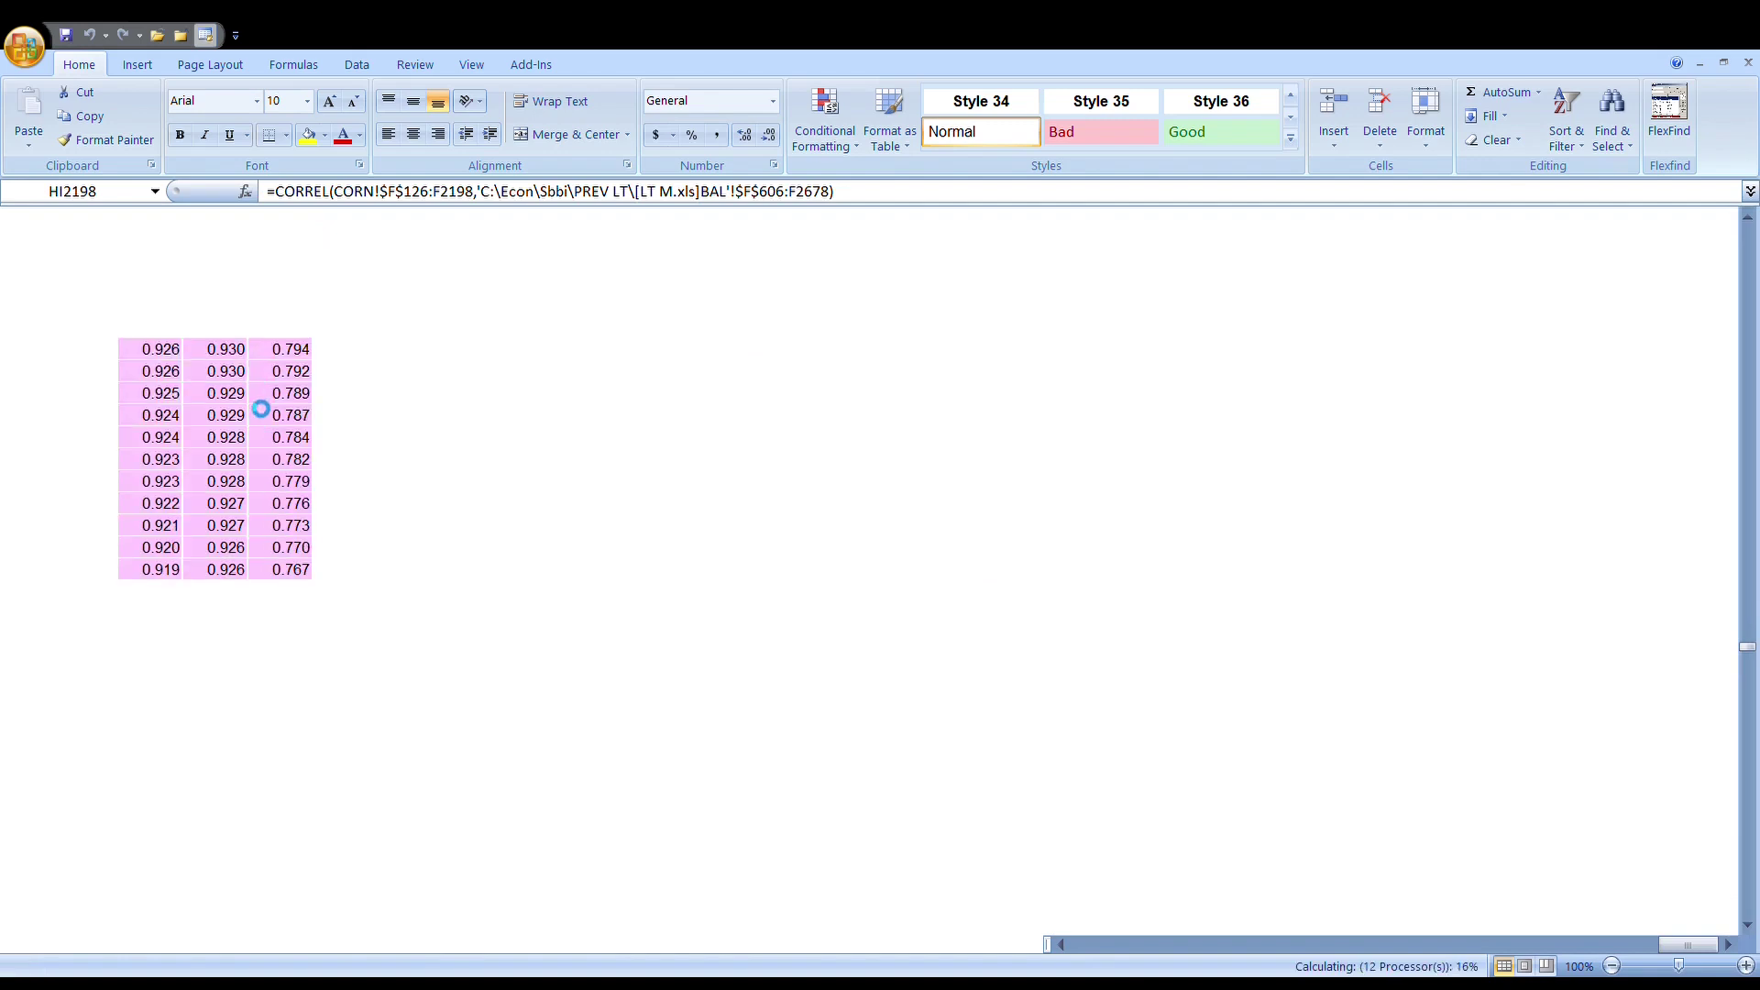
# In the correlations workbook's WEAT sheet, inspect the COWE and SOYWE columns and the COWE formula for 2022.09.
pyautogui.scroll(-1, 358, 513)
pyautogui.scroll(1, 306, 617)
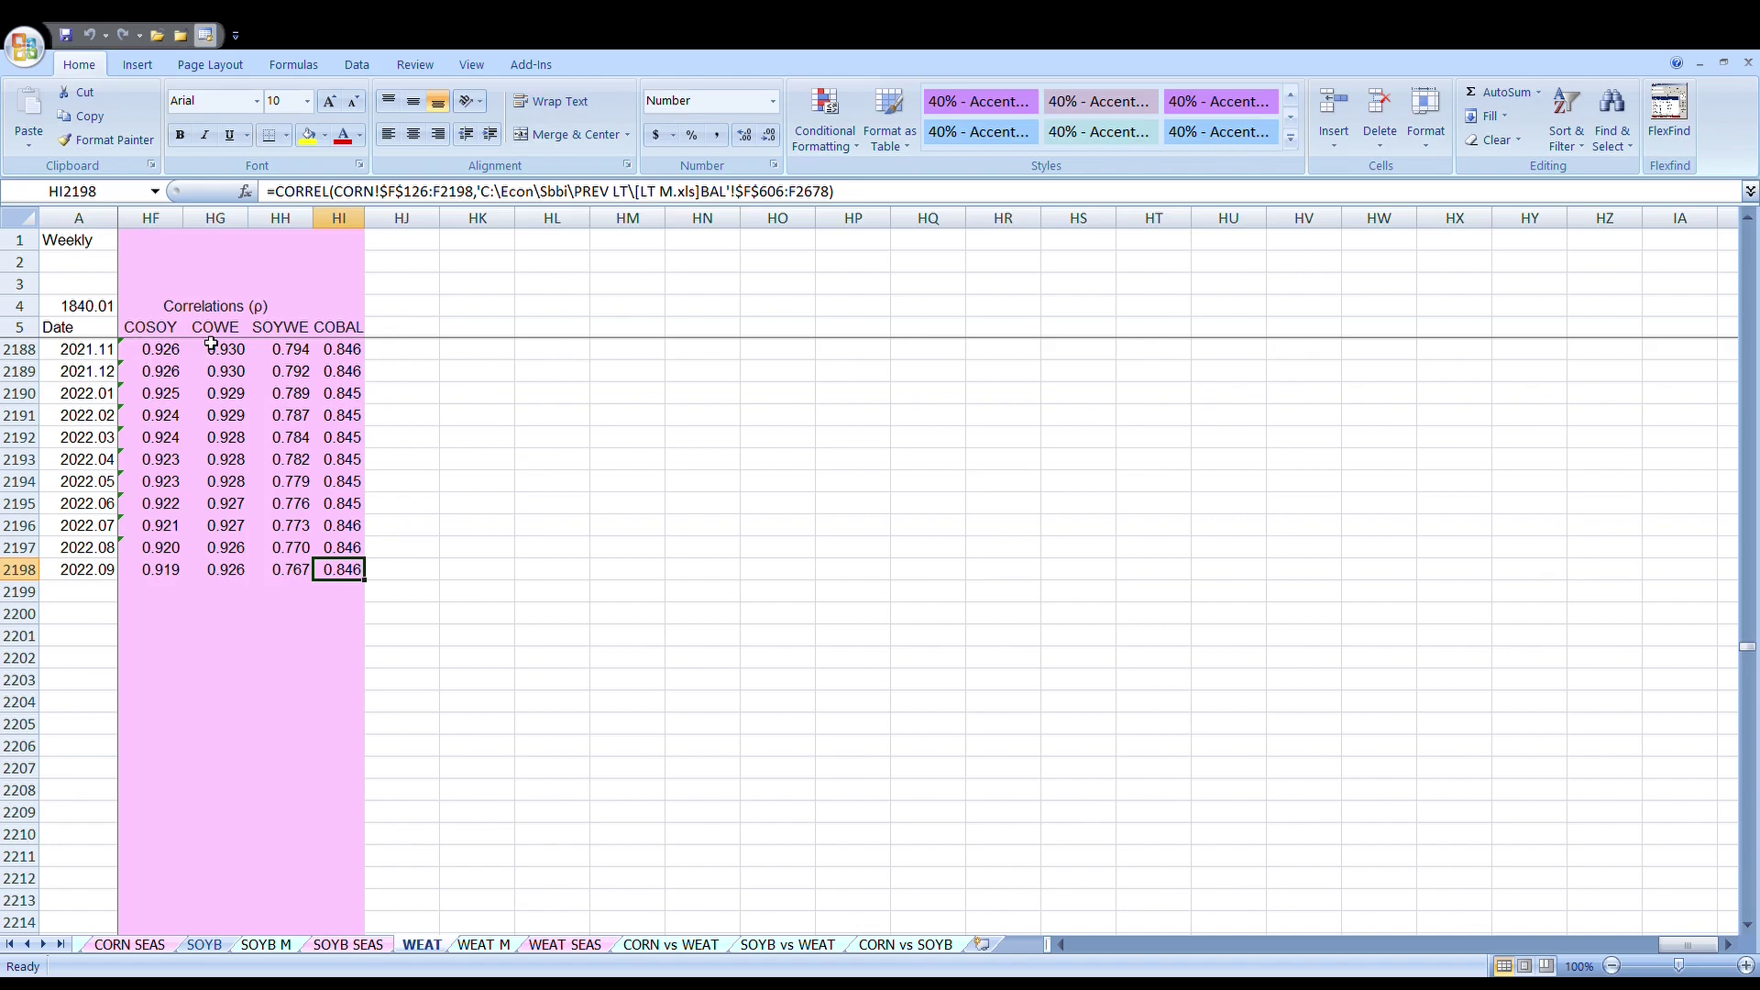
pyautogui.click(216, 222)
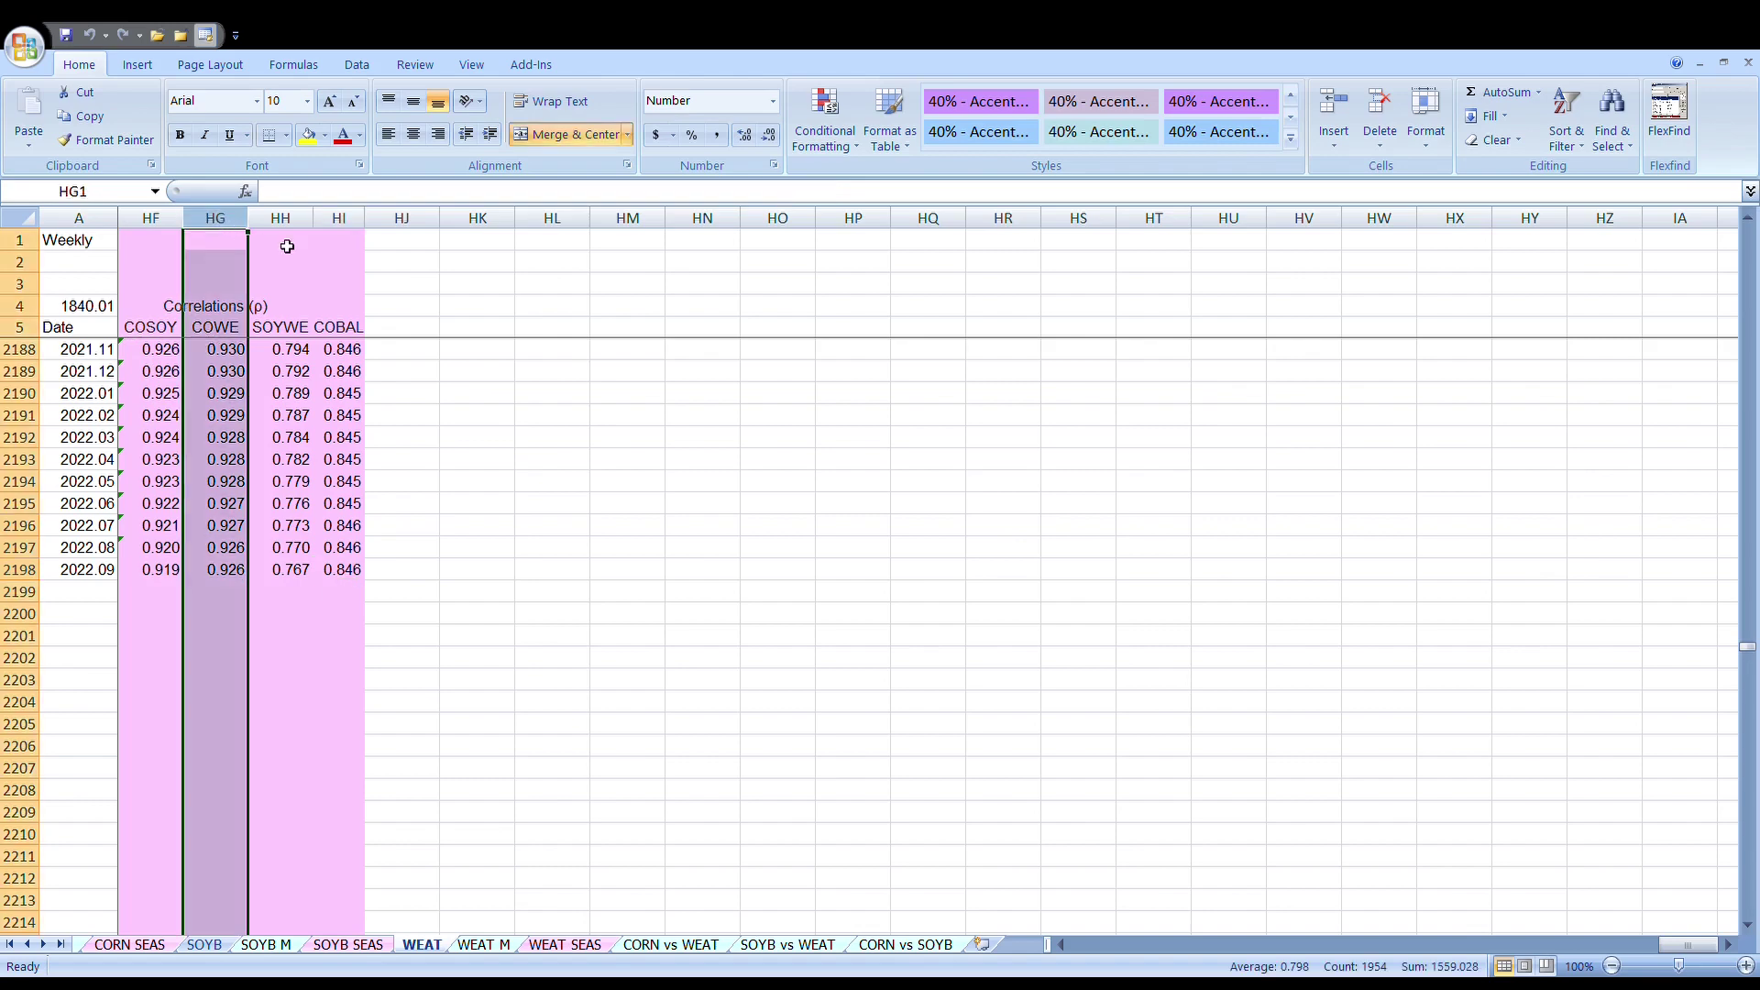
pyautogui.click(300, 226)
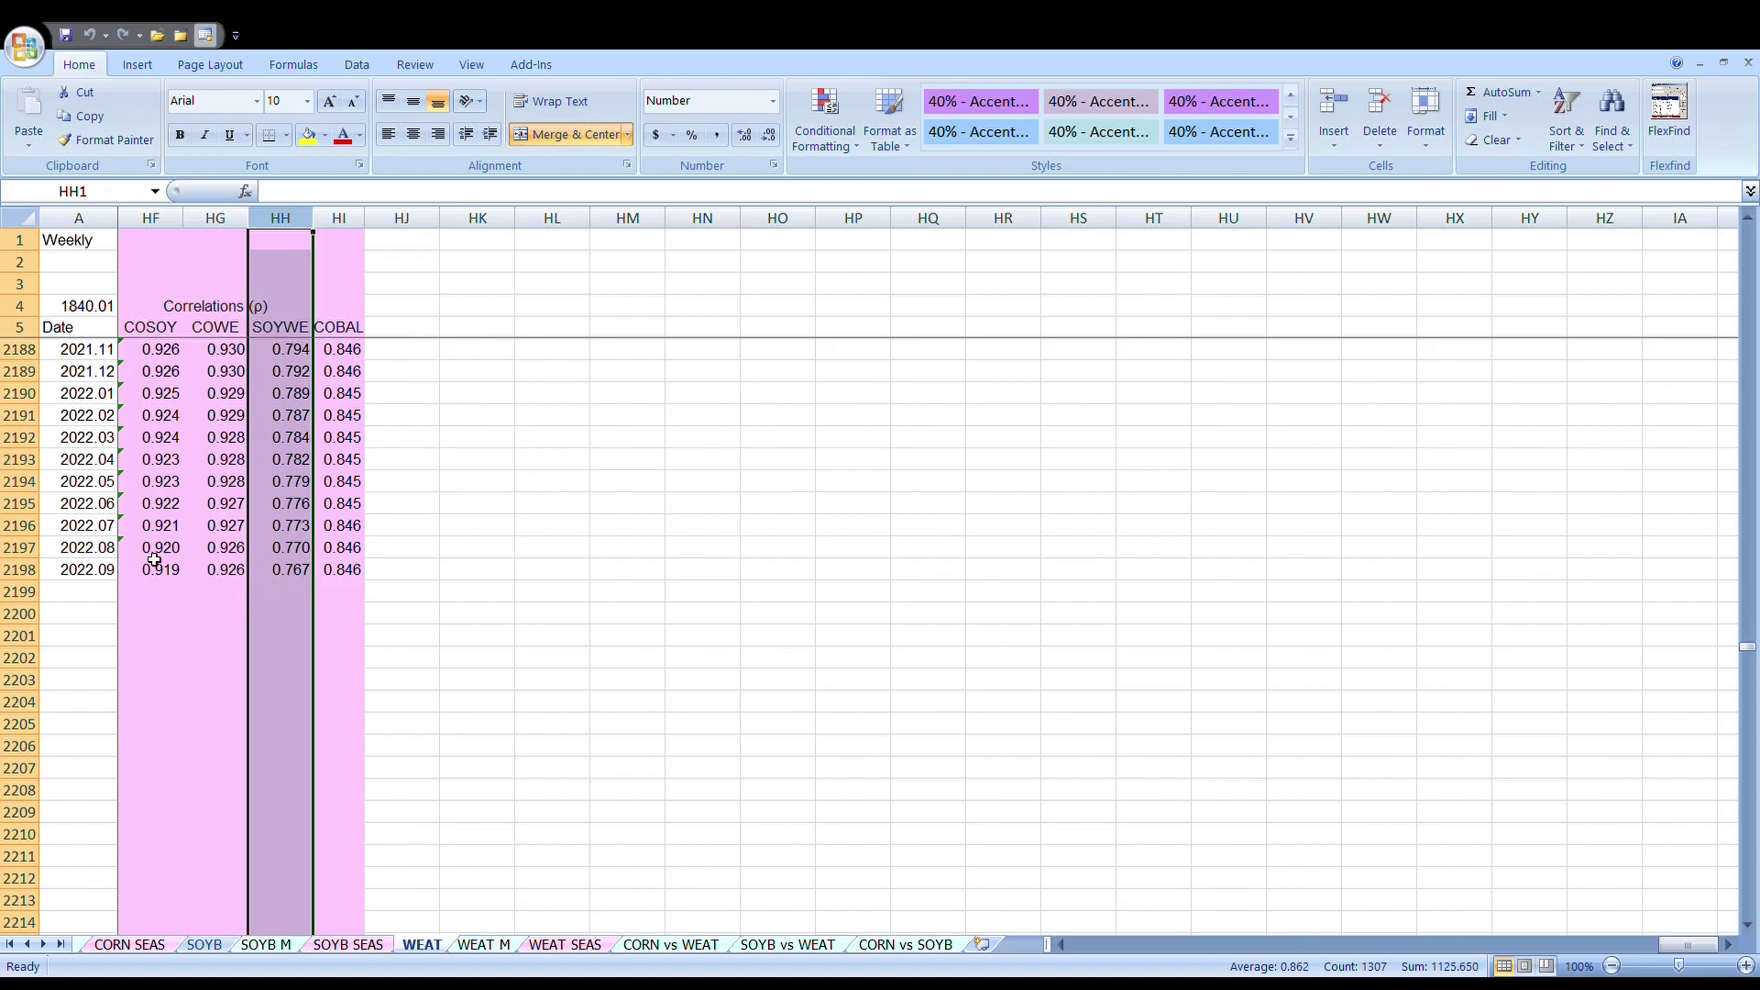
pyautogui.click(218, 573)
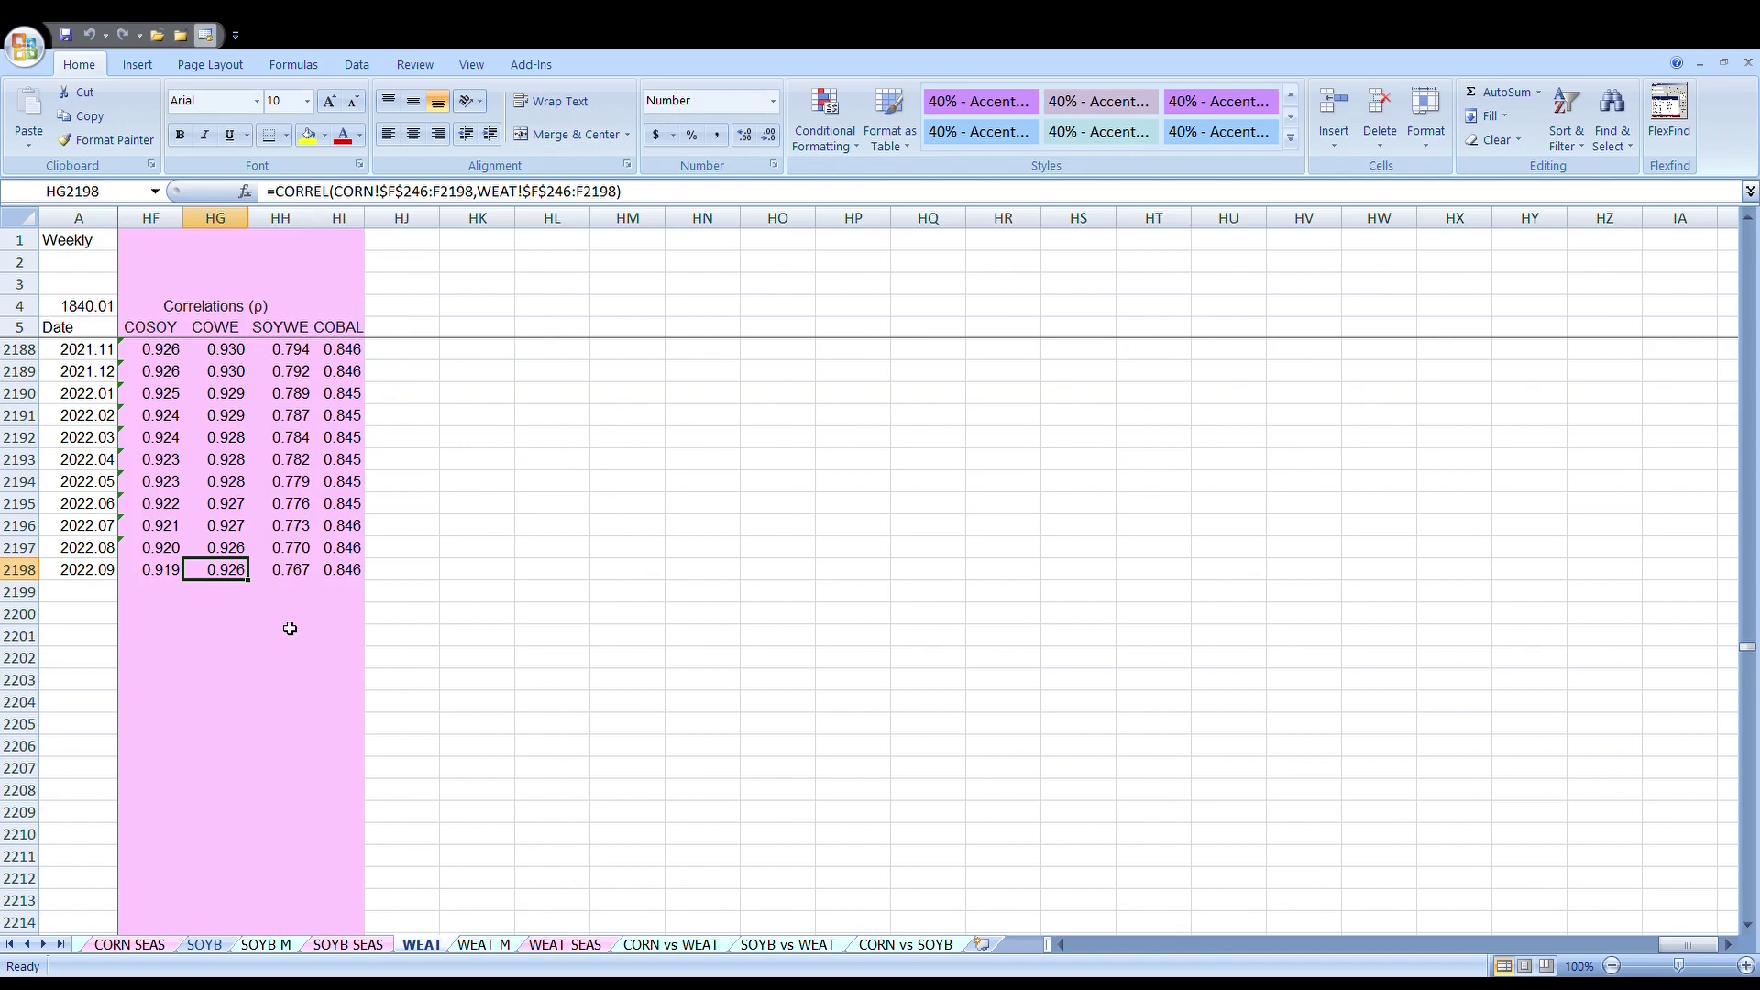
# Review the correlation history back to 2017 and select the COSOY and COWE columns in turn to compare them.
pyautogui.scroll(14, 293, 599)
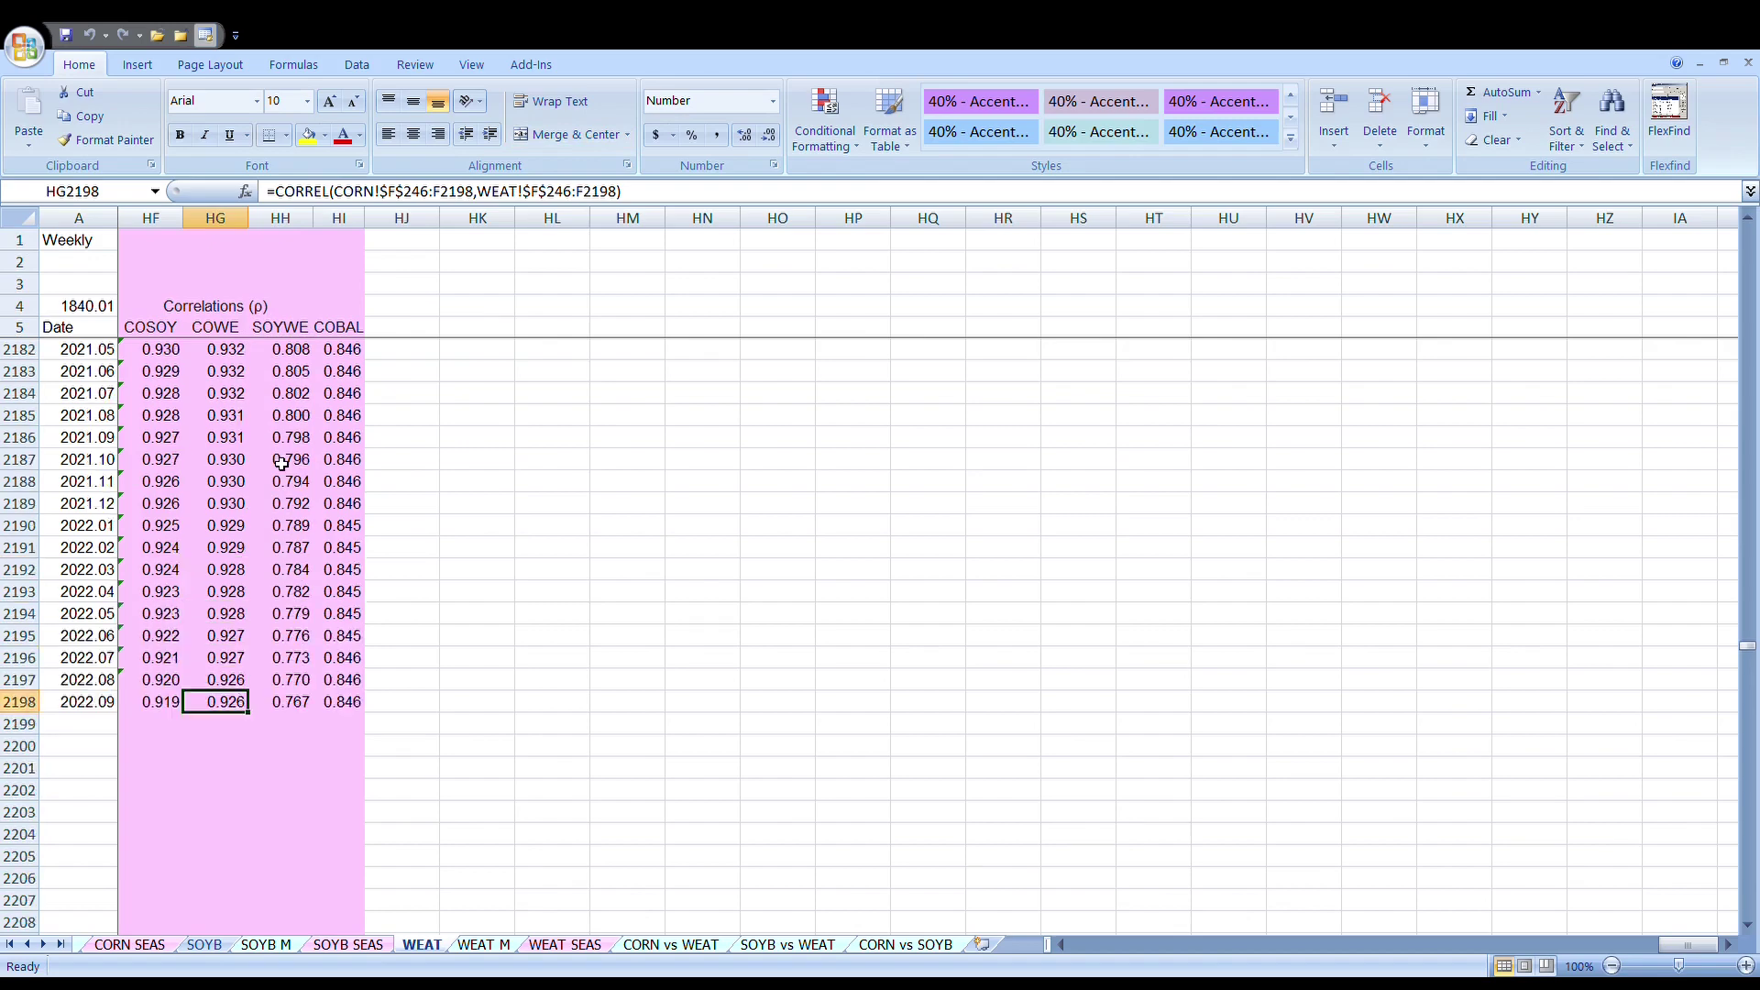
pyautogui.scroll(-10, 286, 488)
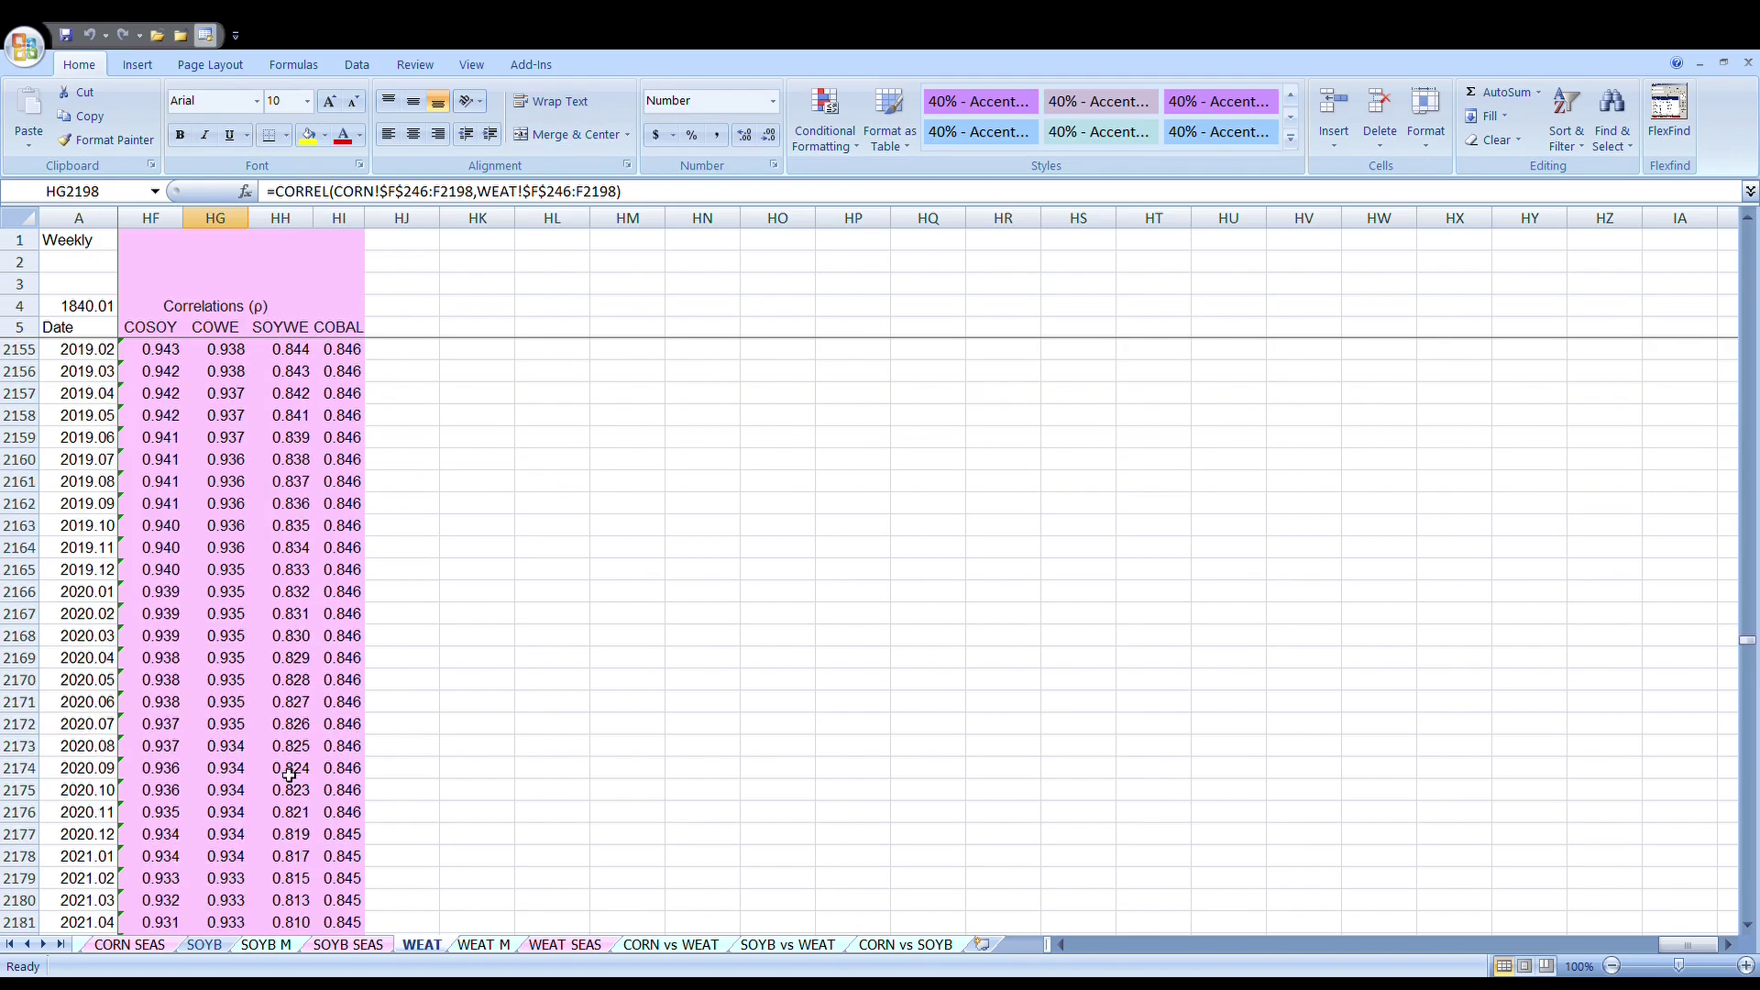
pyautogui.scroll(6, 293, 834)
pyautogui.scroll(12, 306, 634)
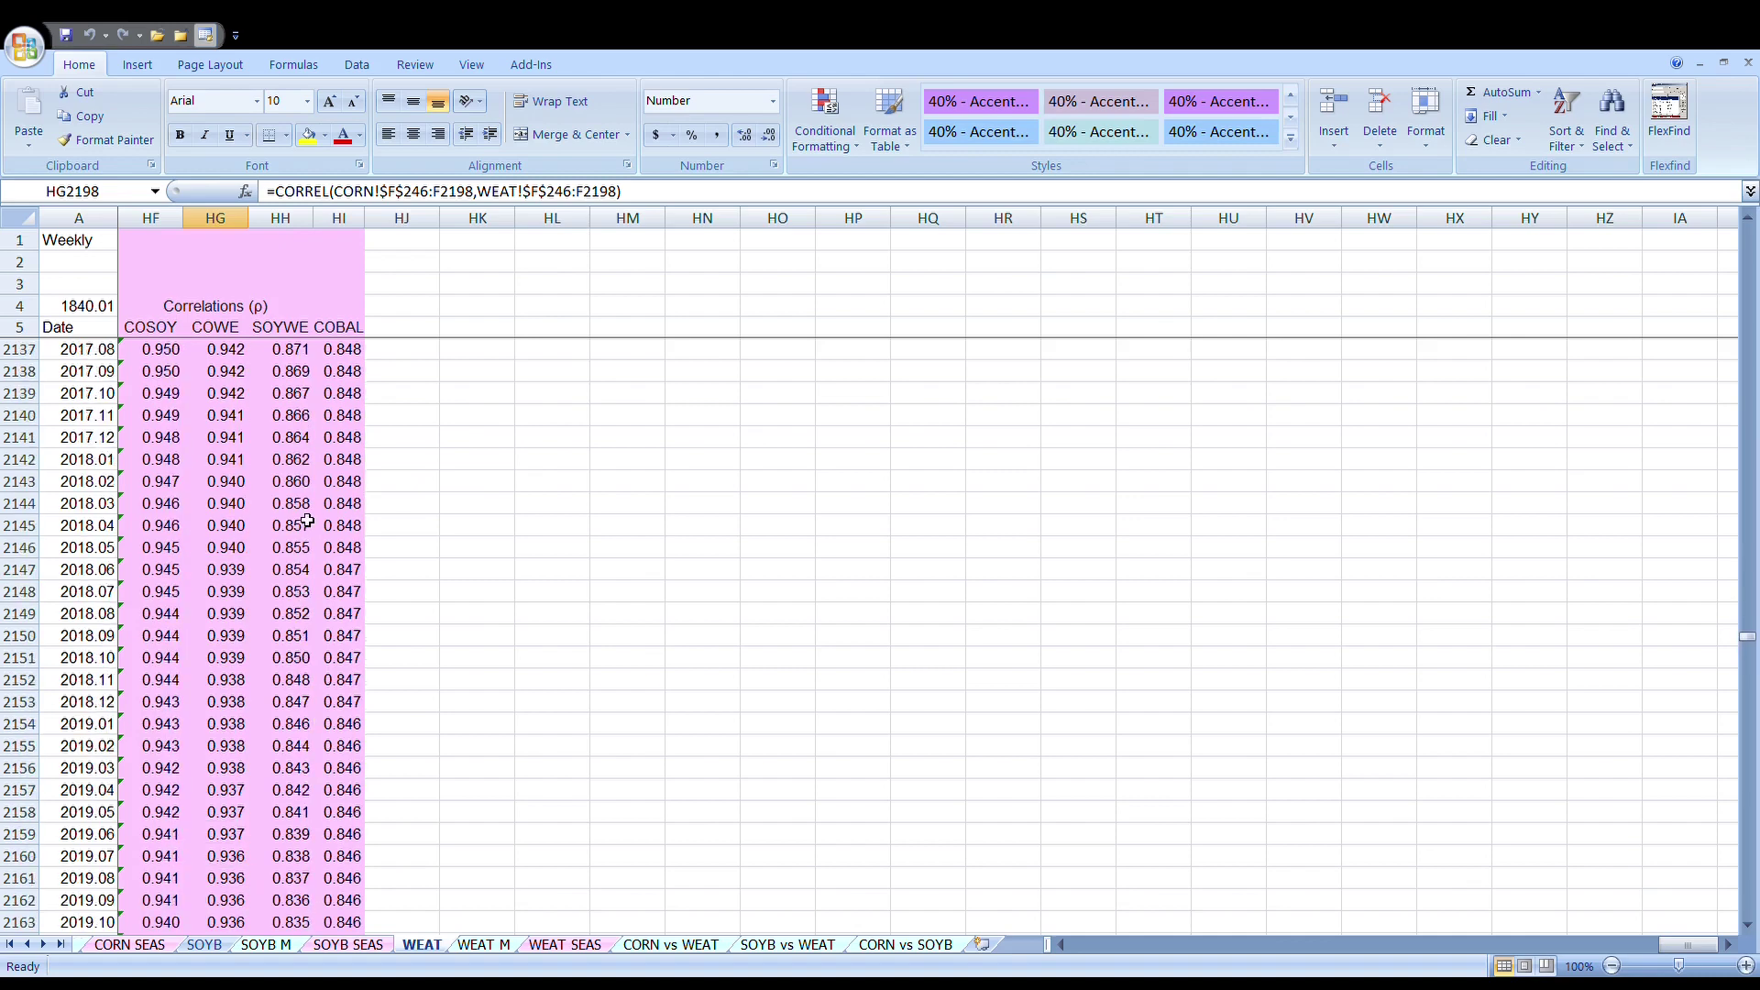
pyautogui.scroll(-20, 292, 431)
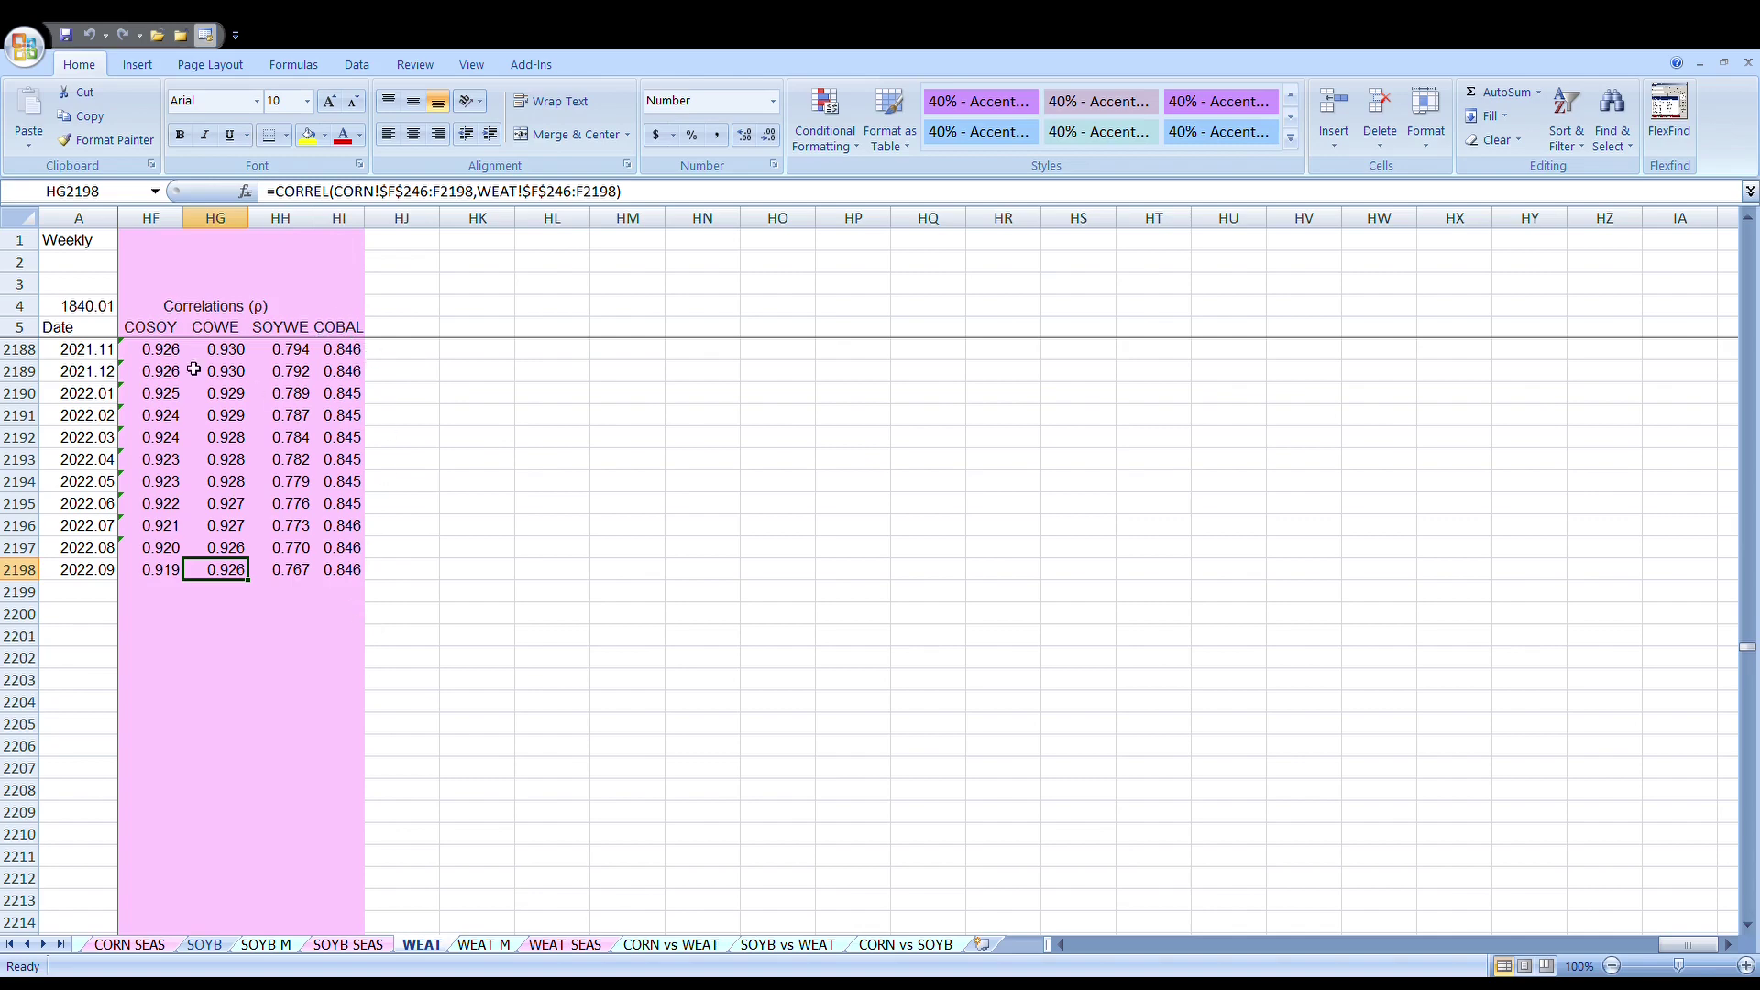
pyautogui.click(144, 234)
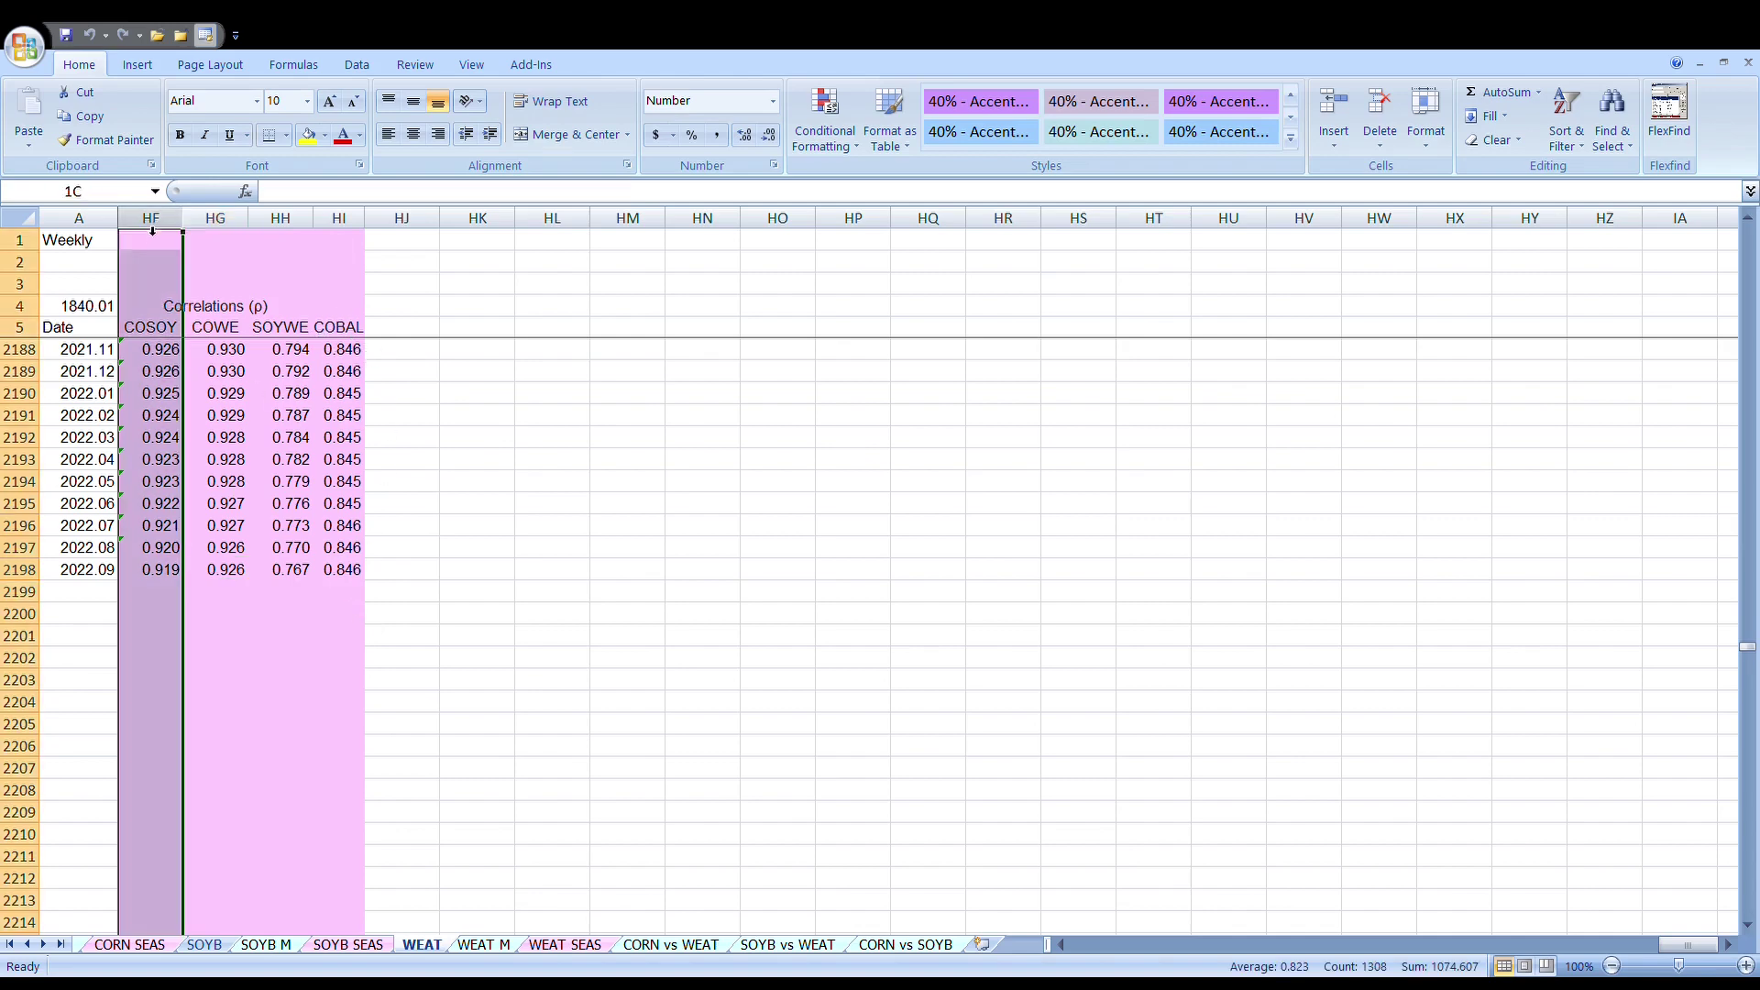
pyautogui.click(232, 234)
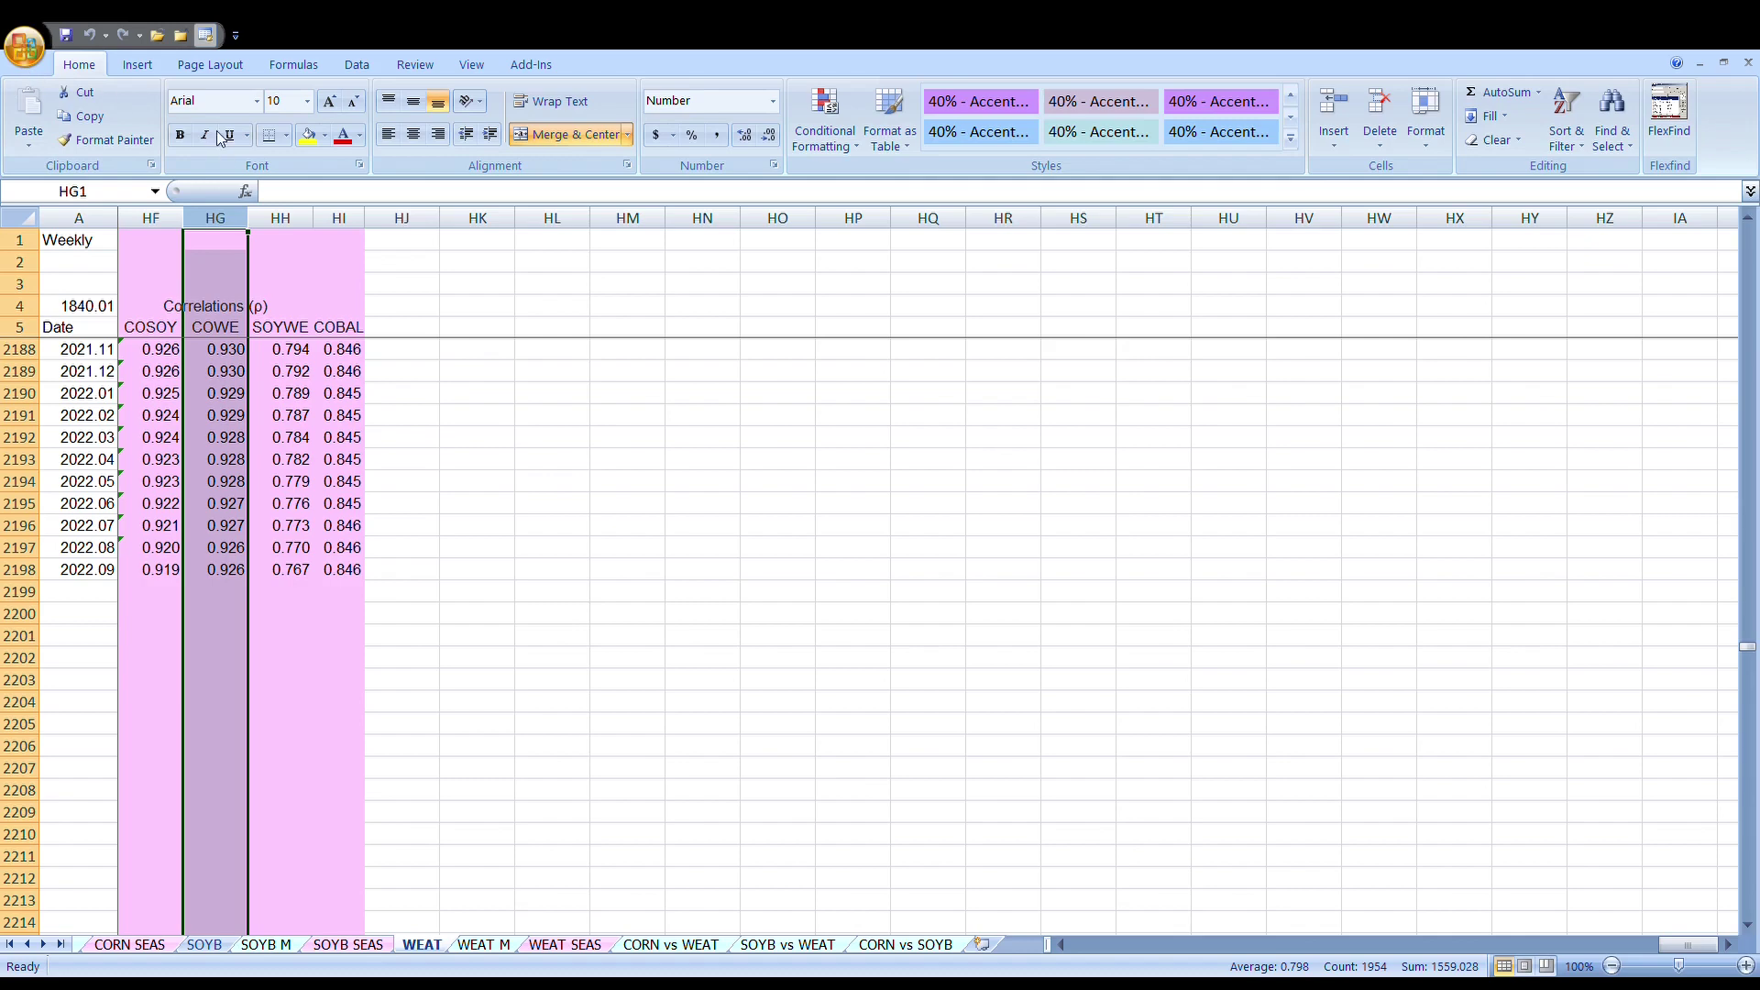
# Switch back to the charts workbook and compare the BAL, CORN and WEAT daily charts again.
pyautogui.hotkey('ctrl', 'Tab')
pyautogui.scroll(2, 779, 467)
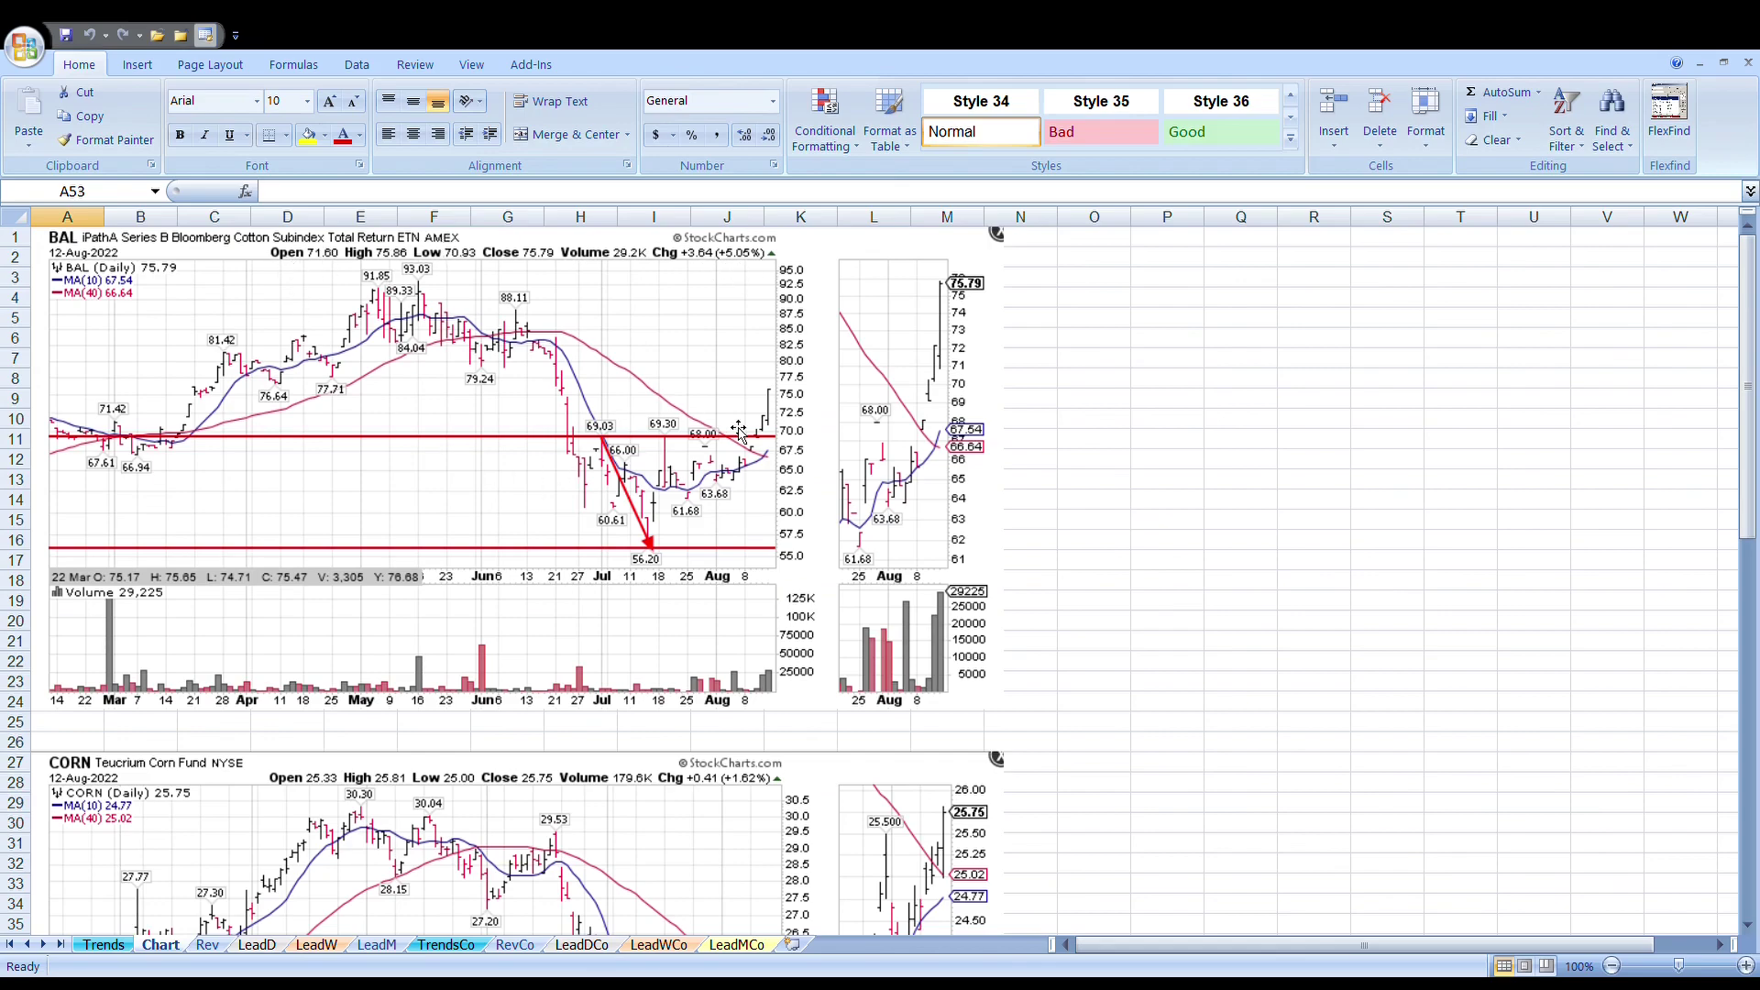
pyautogui.scroll(-5, 754, 586)
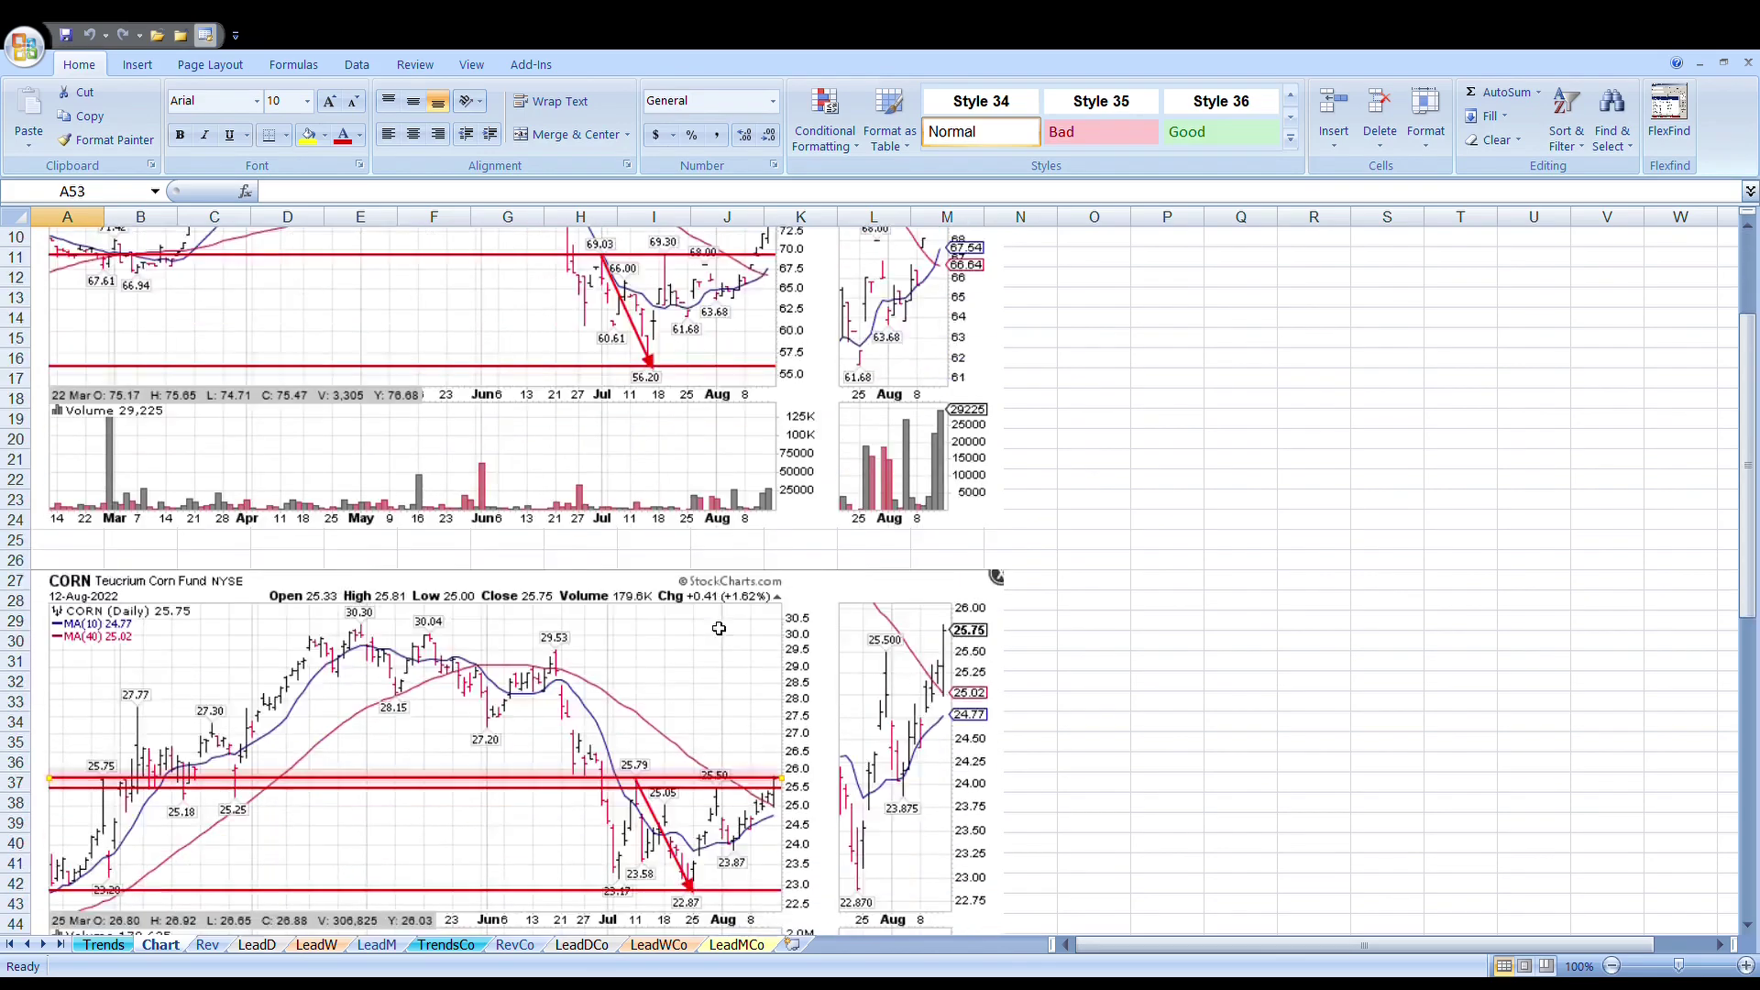
pyautogui.scroll(-8, 753, 704)
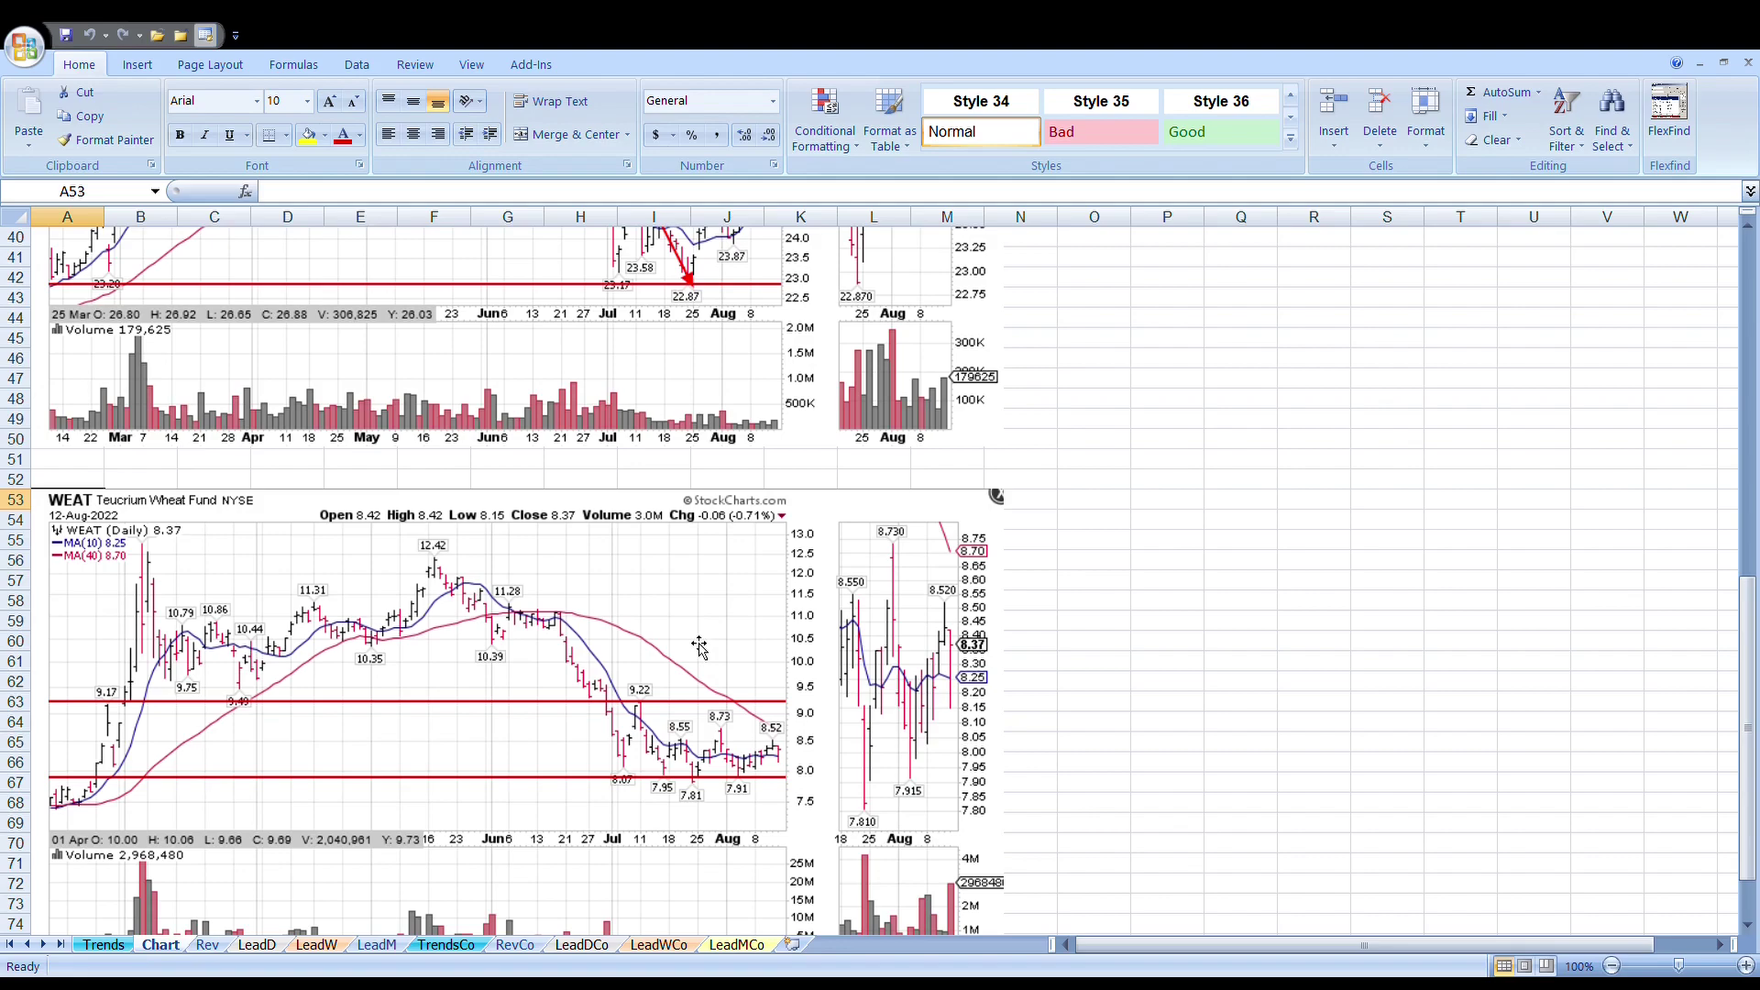
pyautogui.scroll(6, 699, 647)
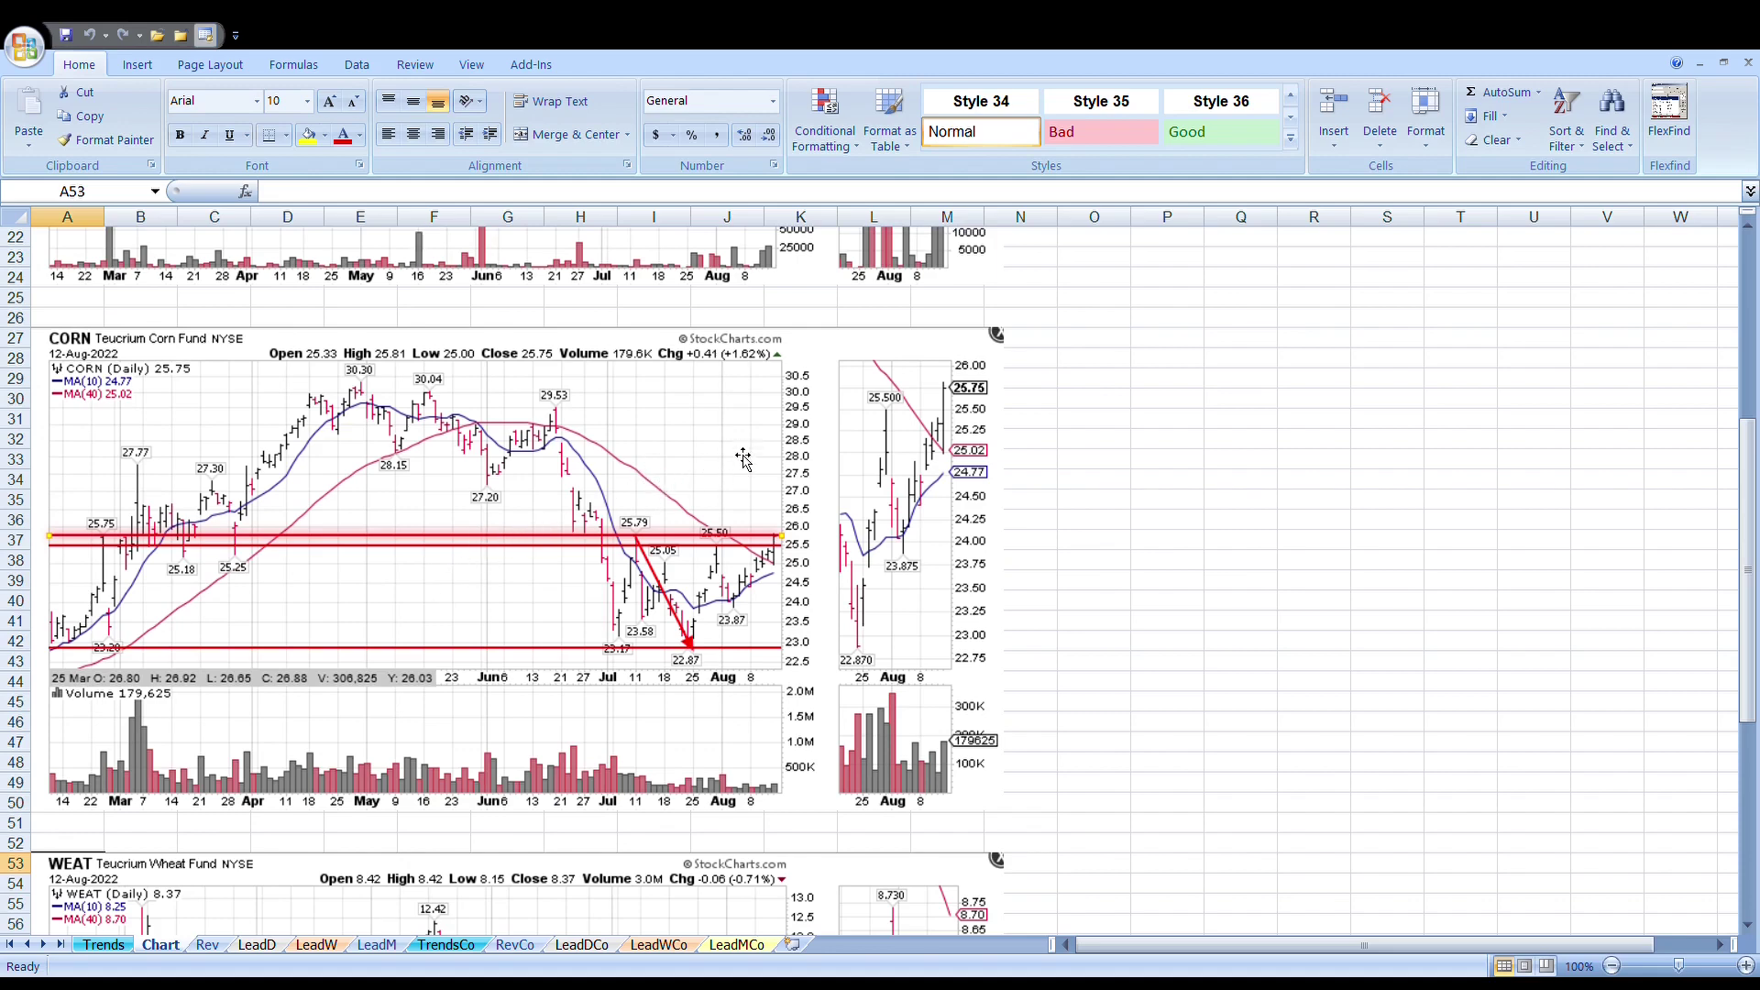
pyautogui.scroll(7, 322, 384)
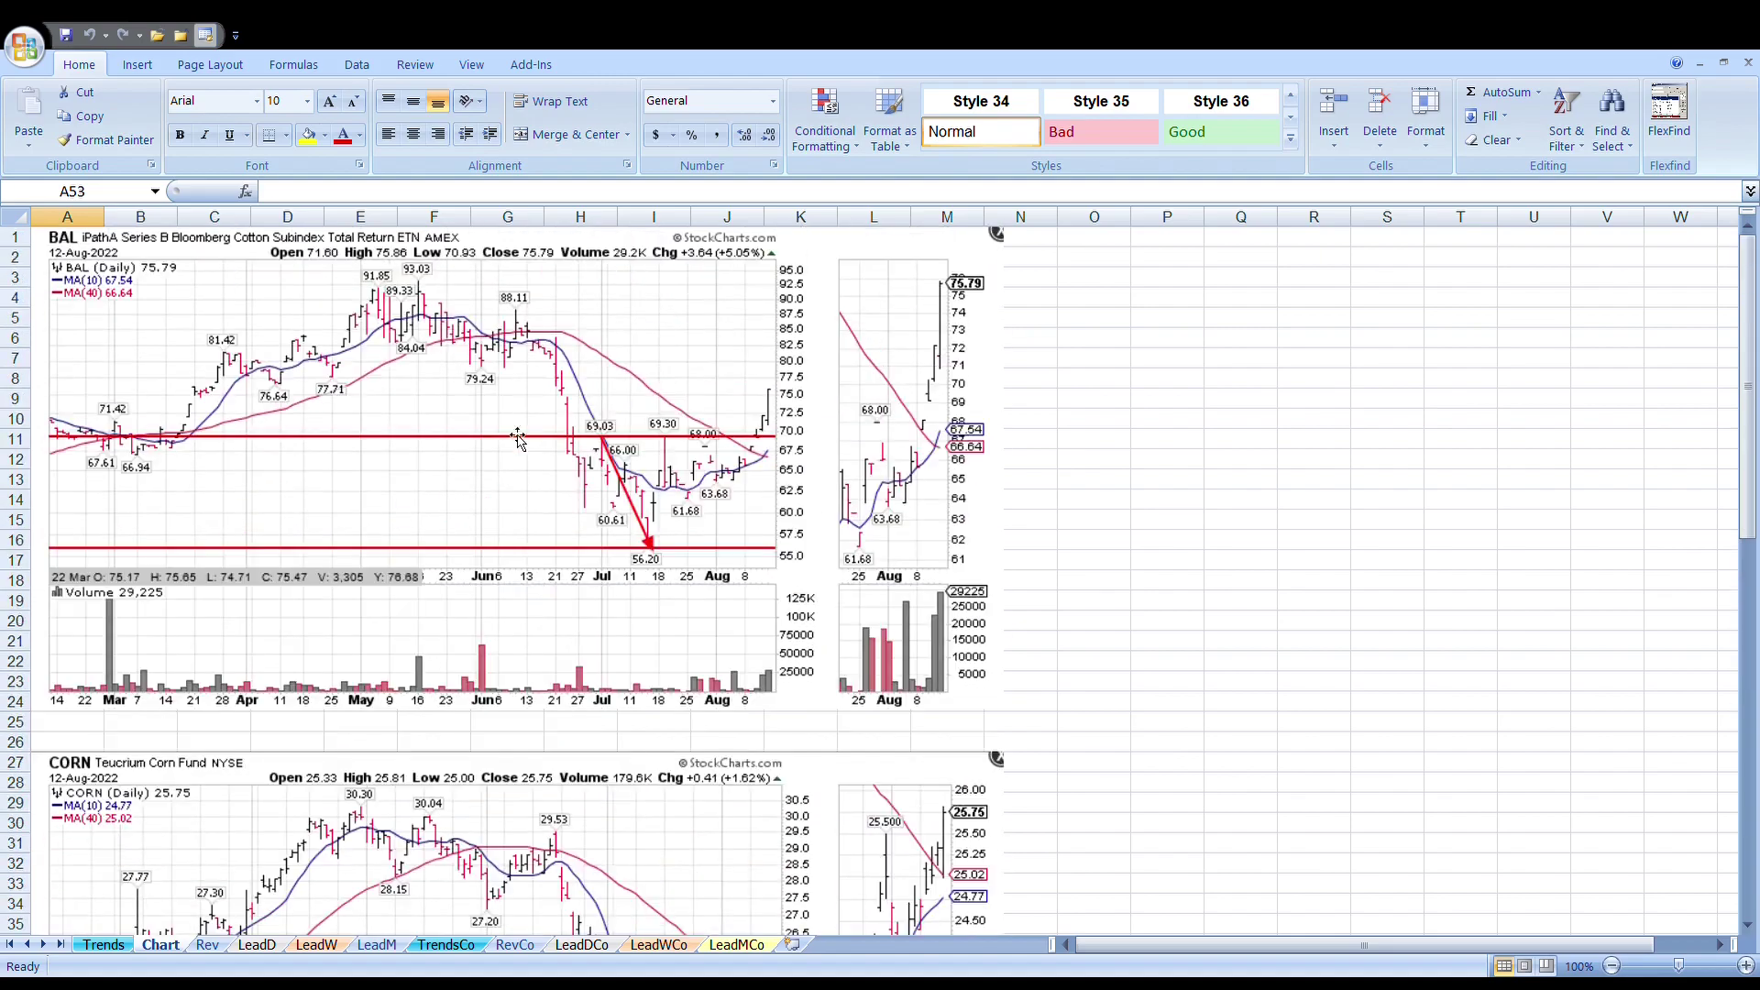
# Examine the WEAT wheat fund's daily and volume charts against BAL and CORN, and select empty cell A79 below them.
pyautogui.scroll(-18, 522, 530)
pyautogui.scroll(18, 523, 529)
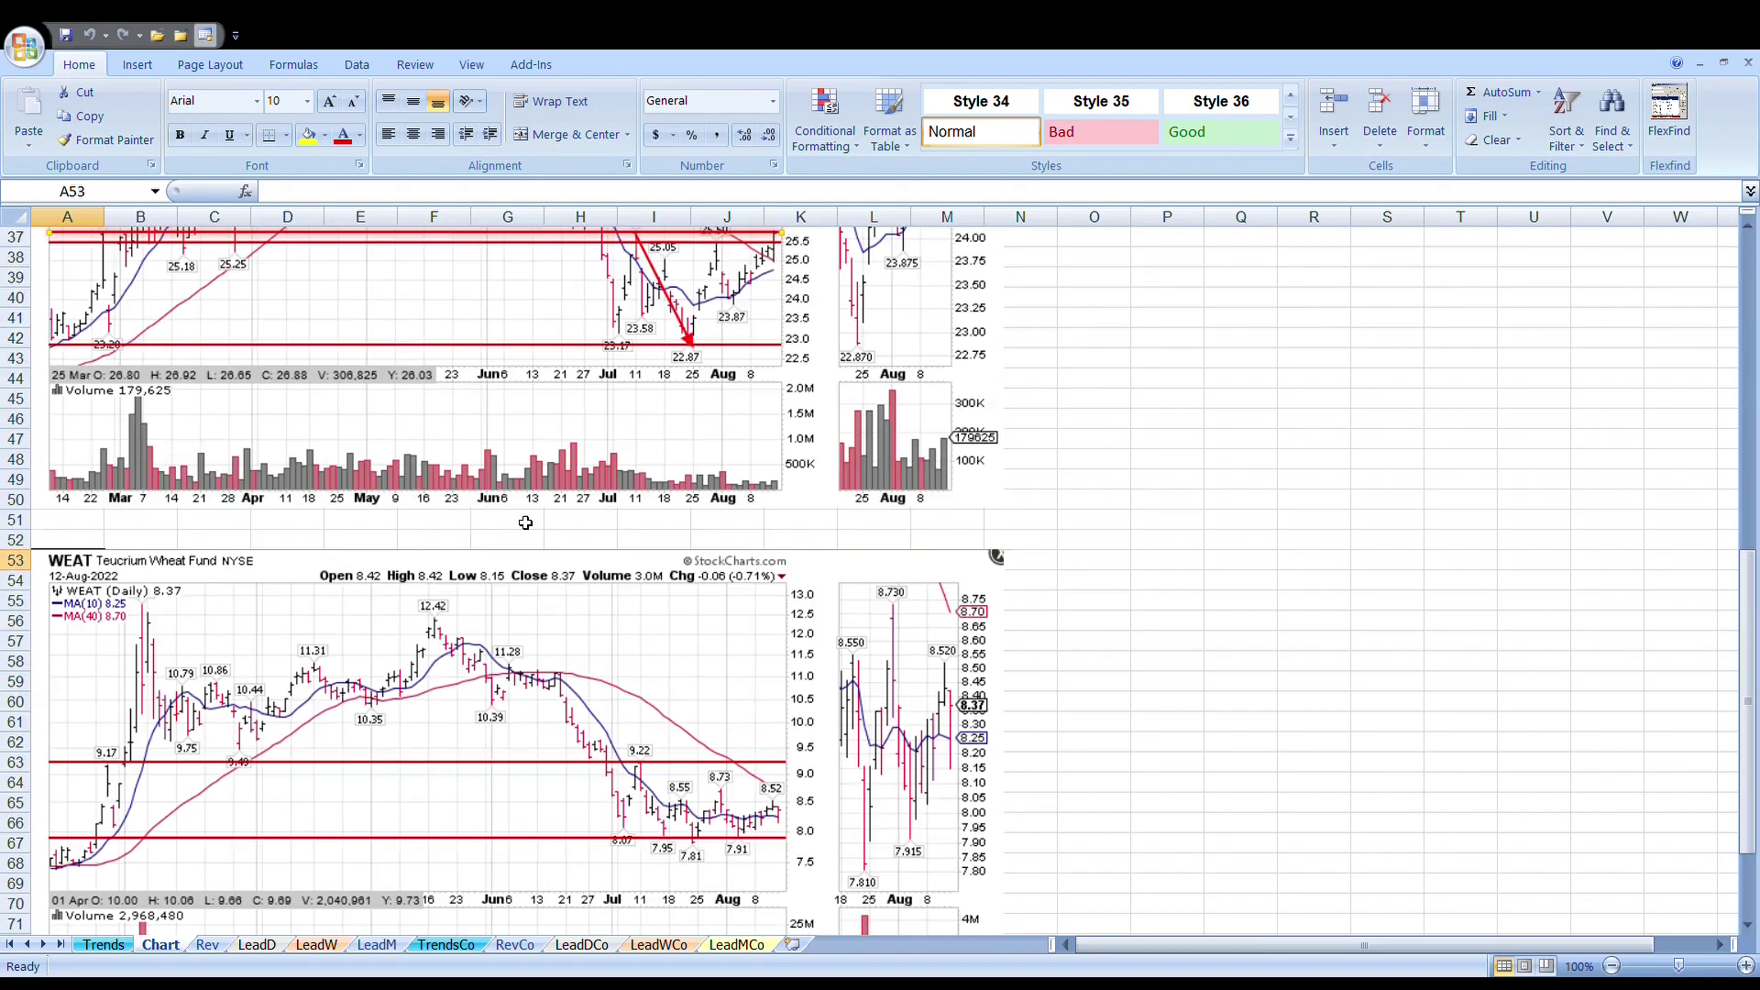
pyautogui.scroll(-19, 536, 520)
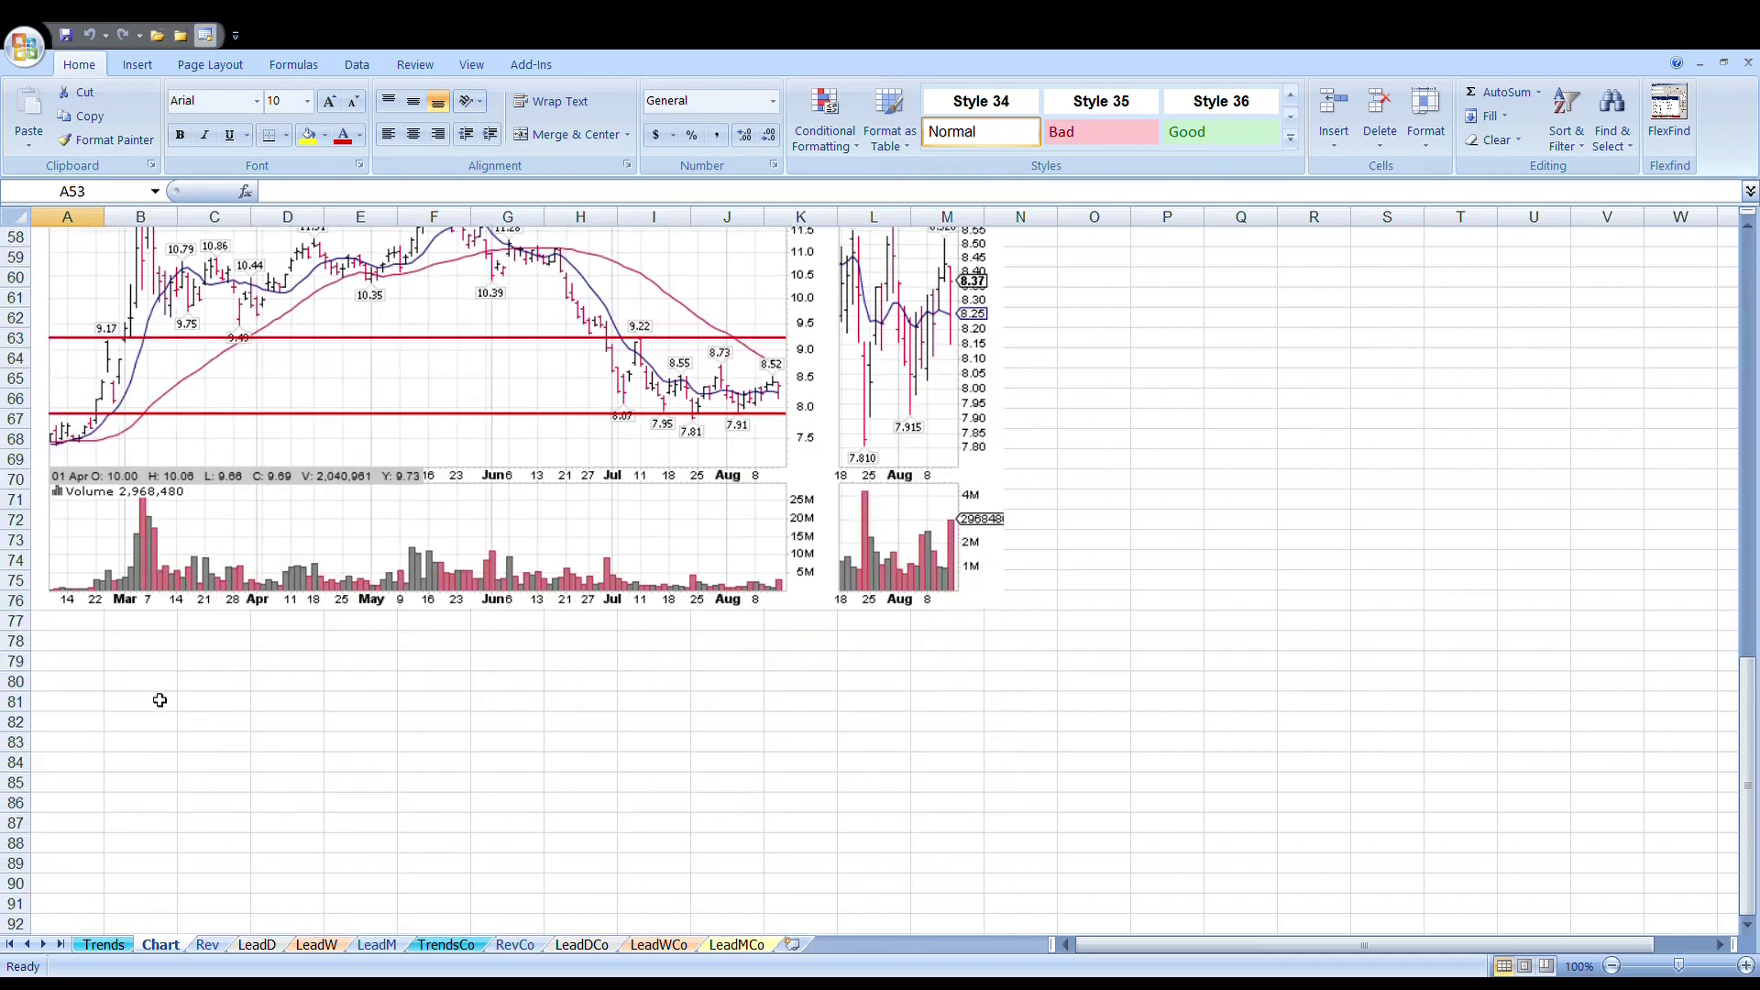
pyautogui.click(80, 664)
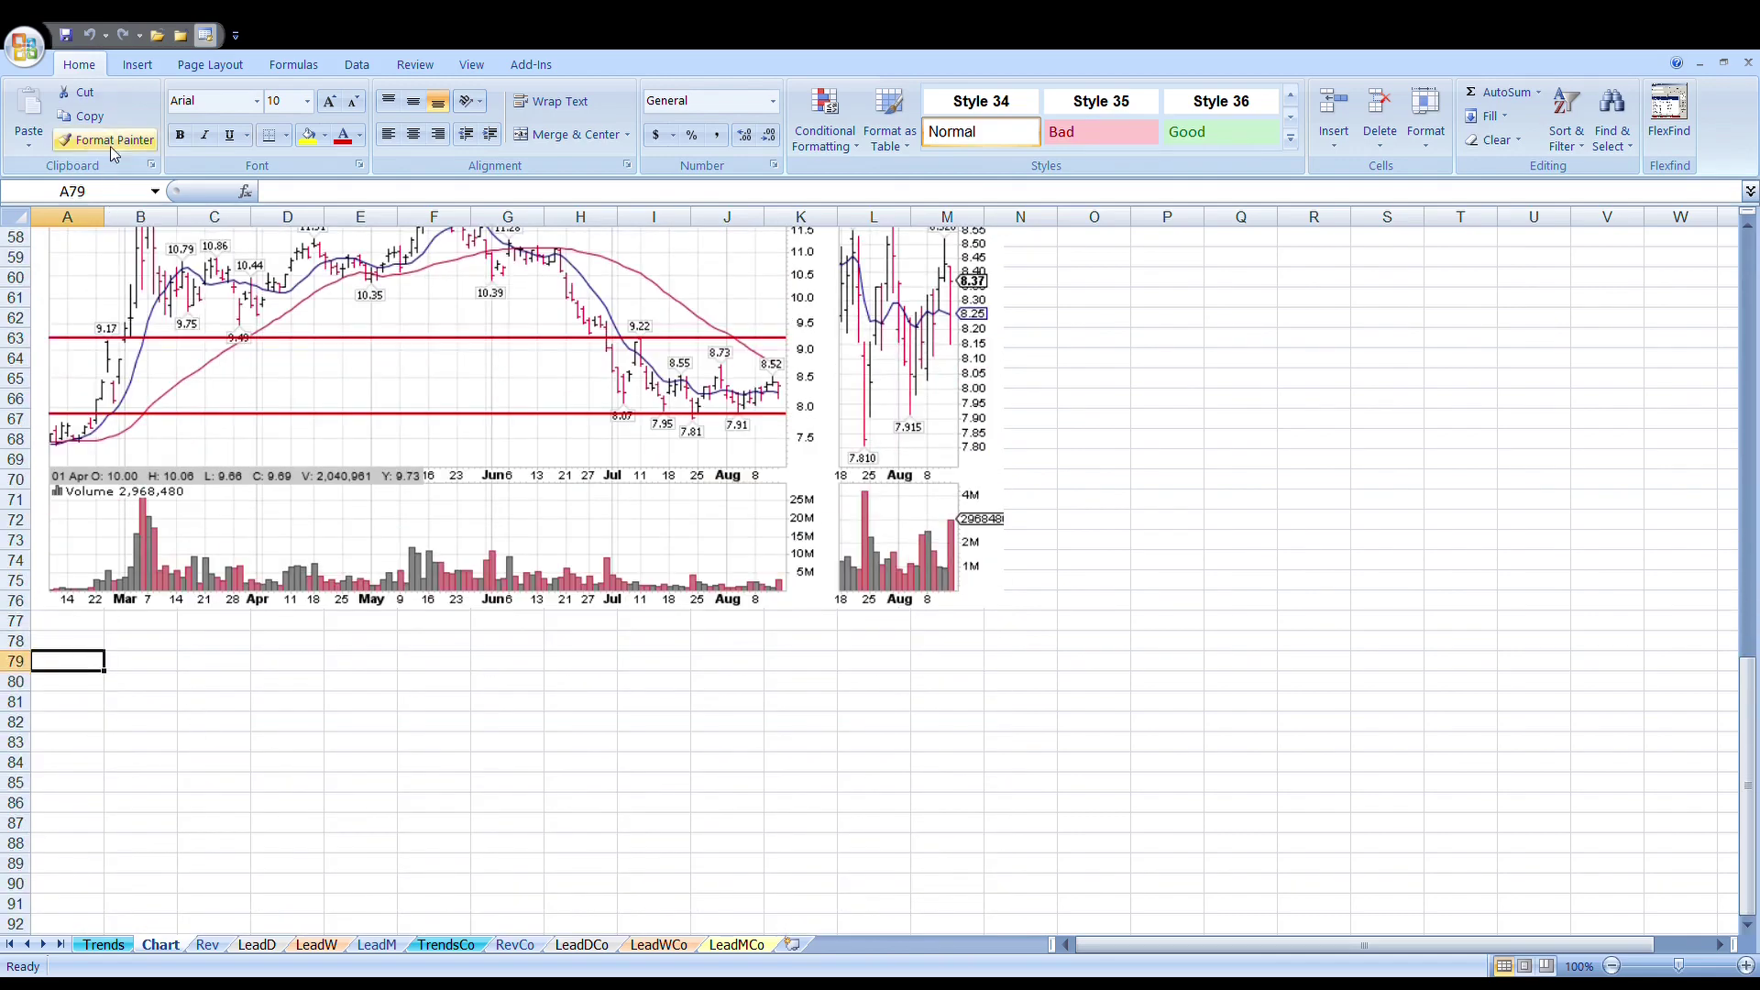
# Compare the CORN corn fund's daily chart with the BAL cotton chart, including their price levels and moving averages.
pyautogui.scroll(10, 514, 459)
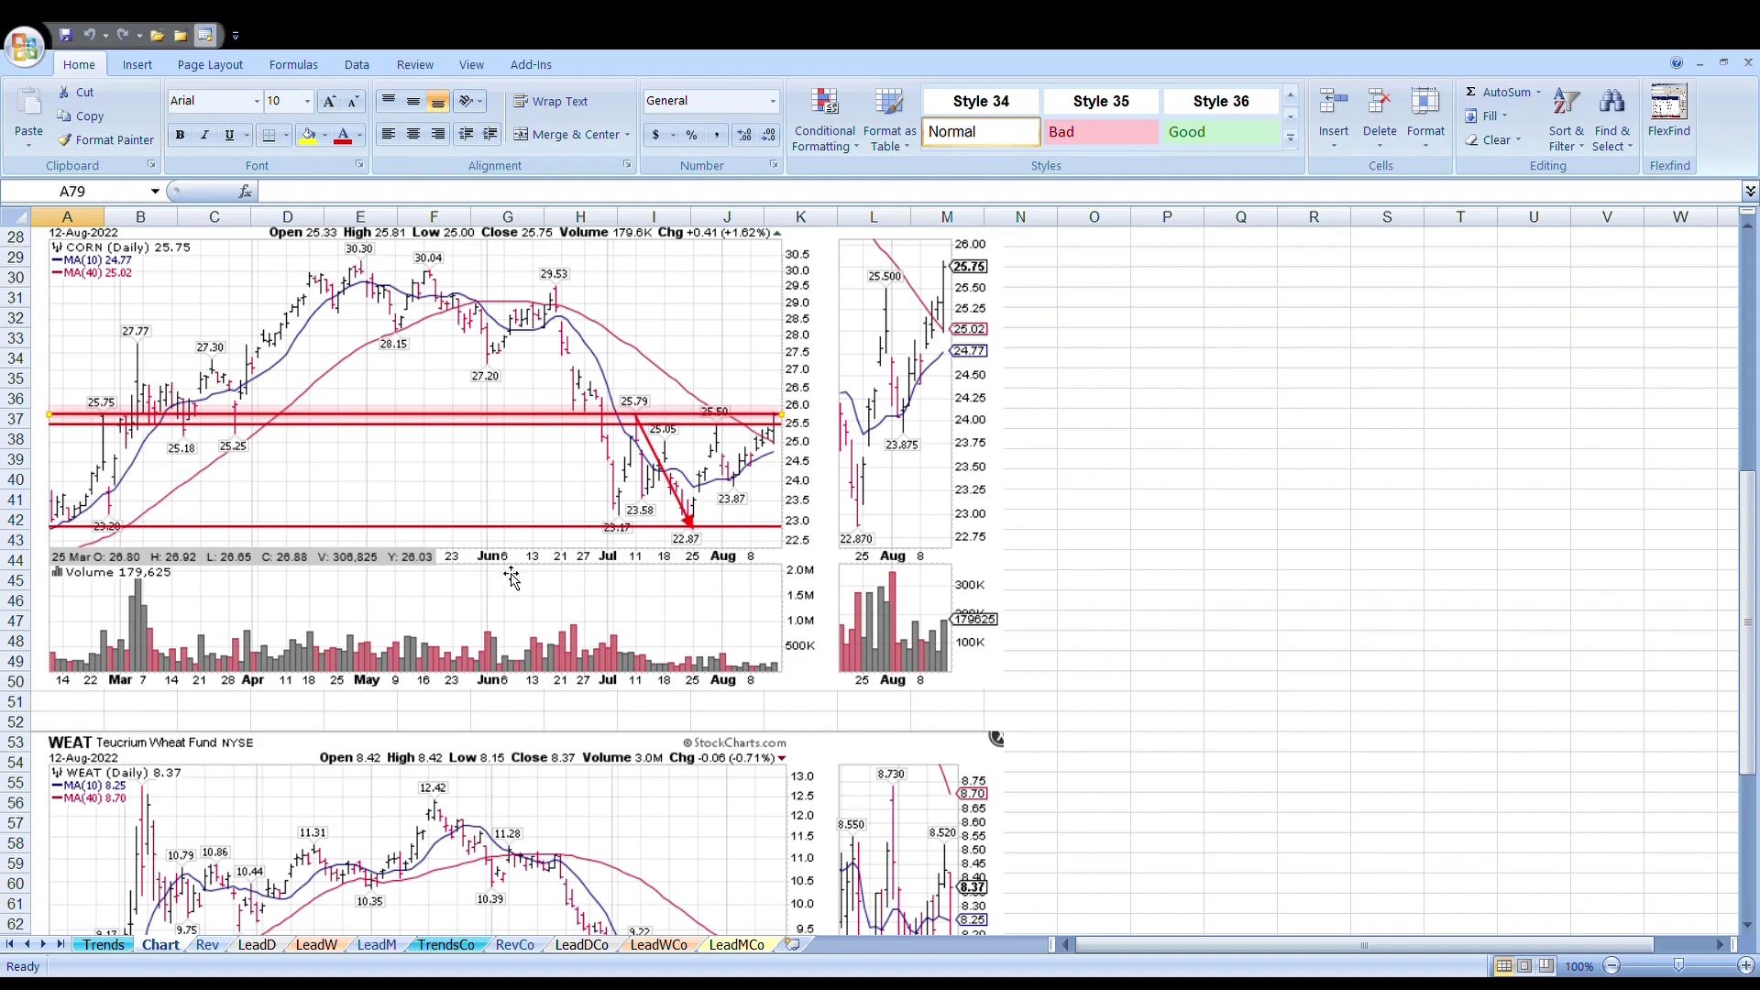
pyautogui.scroll(1, 435, 571)
pyautogui.scroll(3, 435, 571)
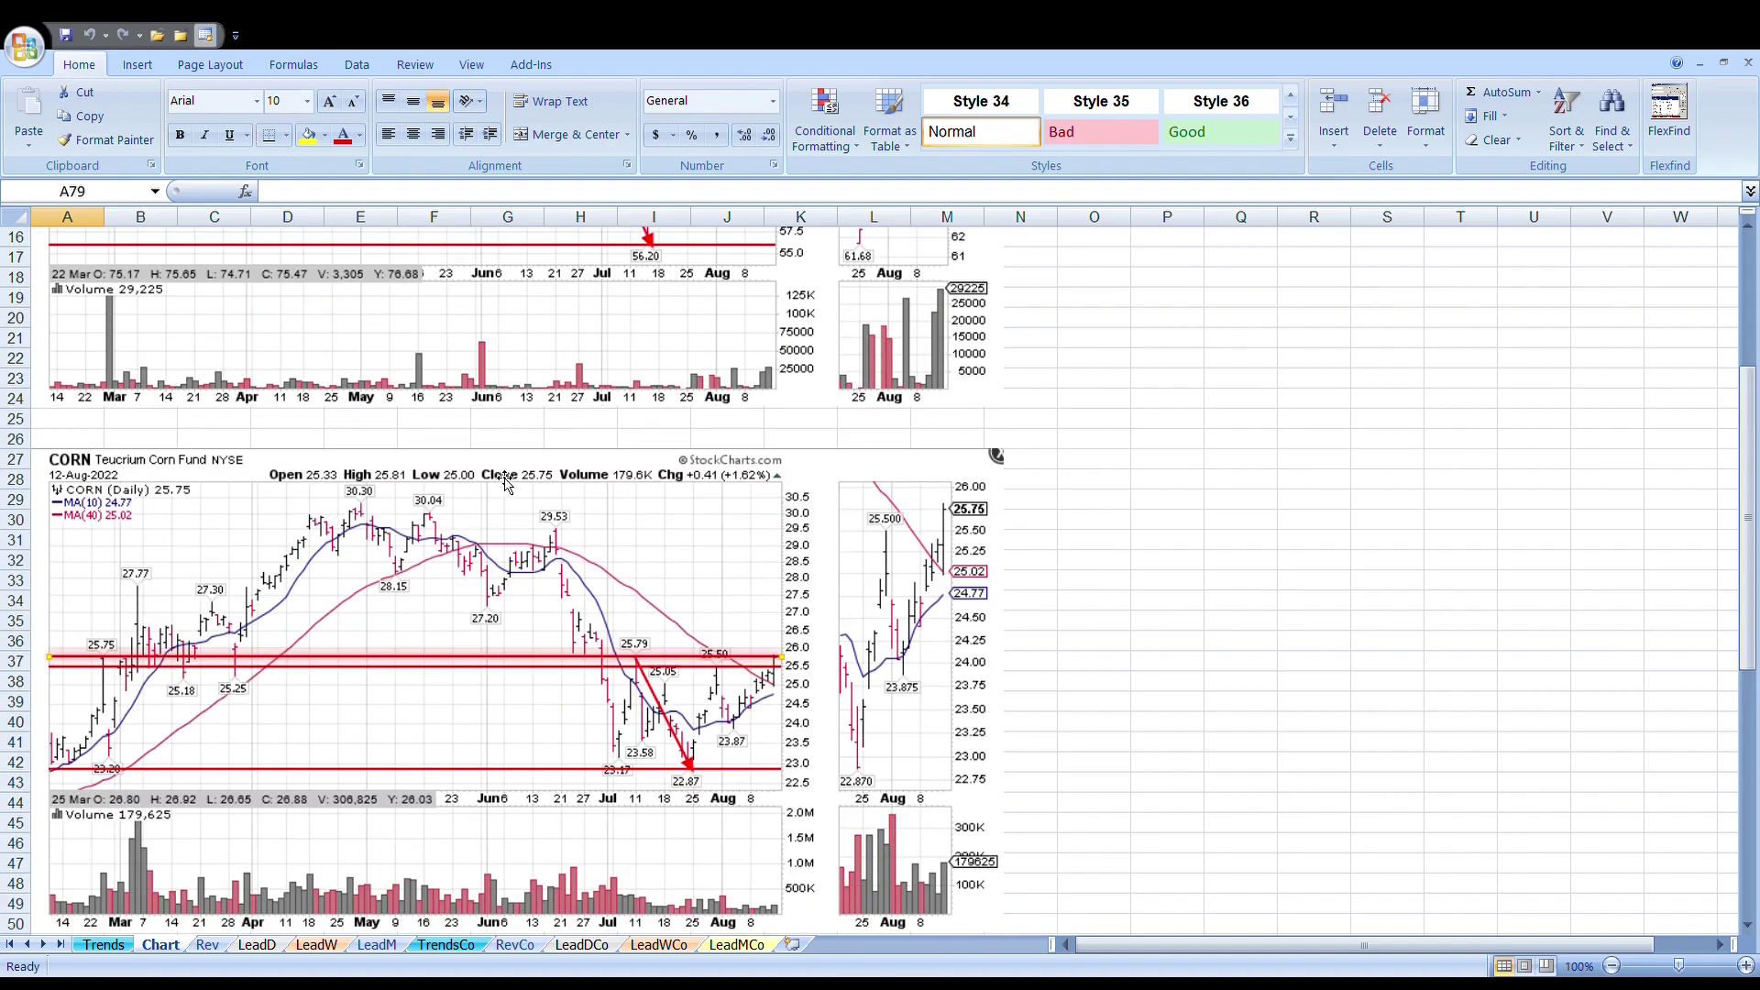
pyautogui.scroll(5, 449, 498)
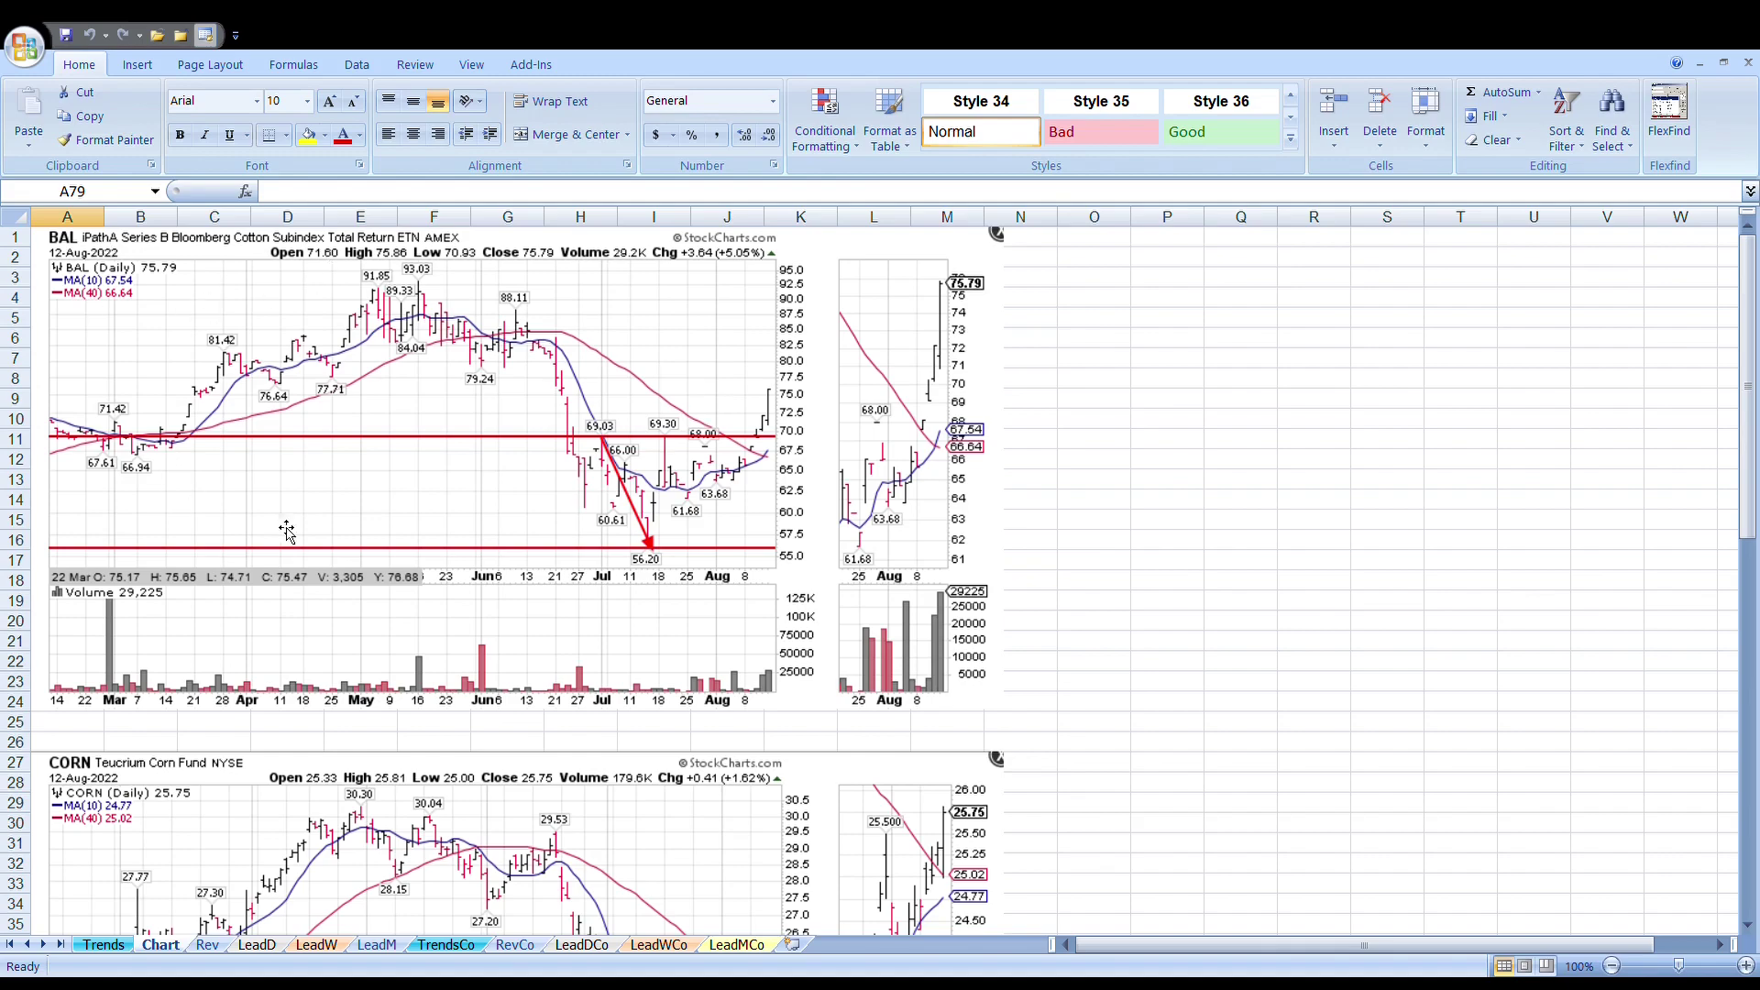
pyautogui.scroll(-6, 568, 550)
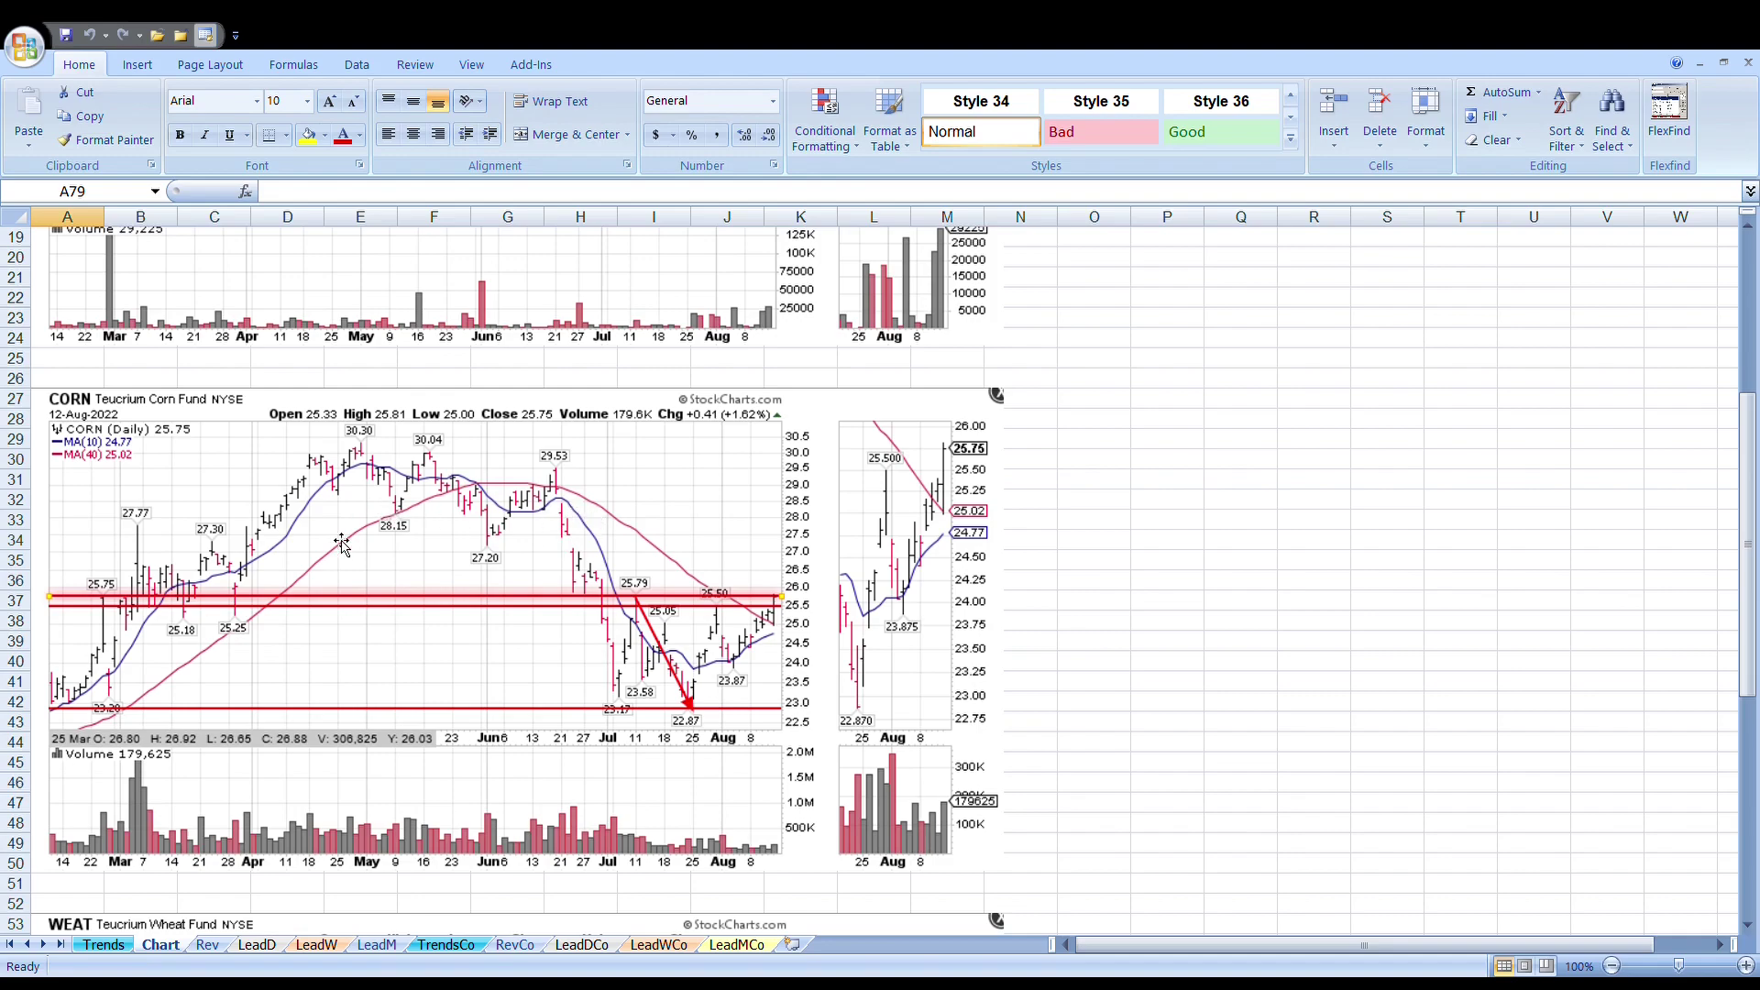
# Return to the Trends sheet and review the daily and weekly trend columns for cotton, corn, soy and wheat.
pyautogui.scroll(-10, 743, 725)
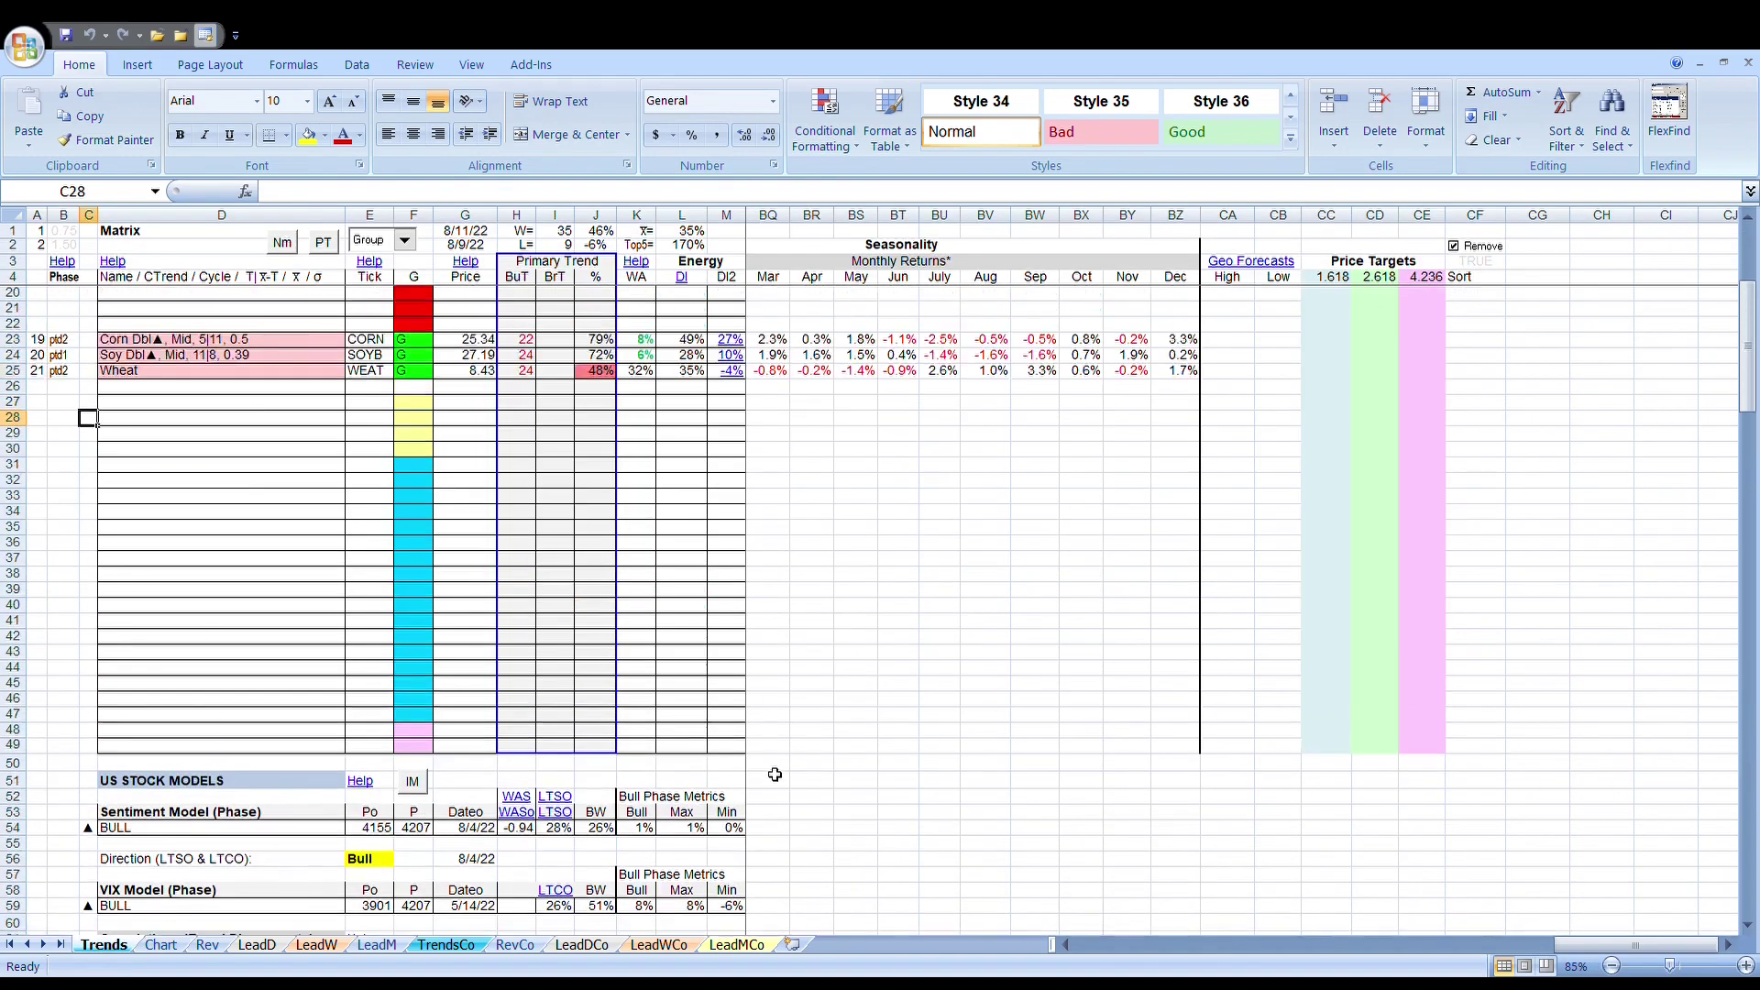
pyautogui.click(1128, 957)
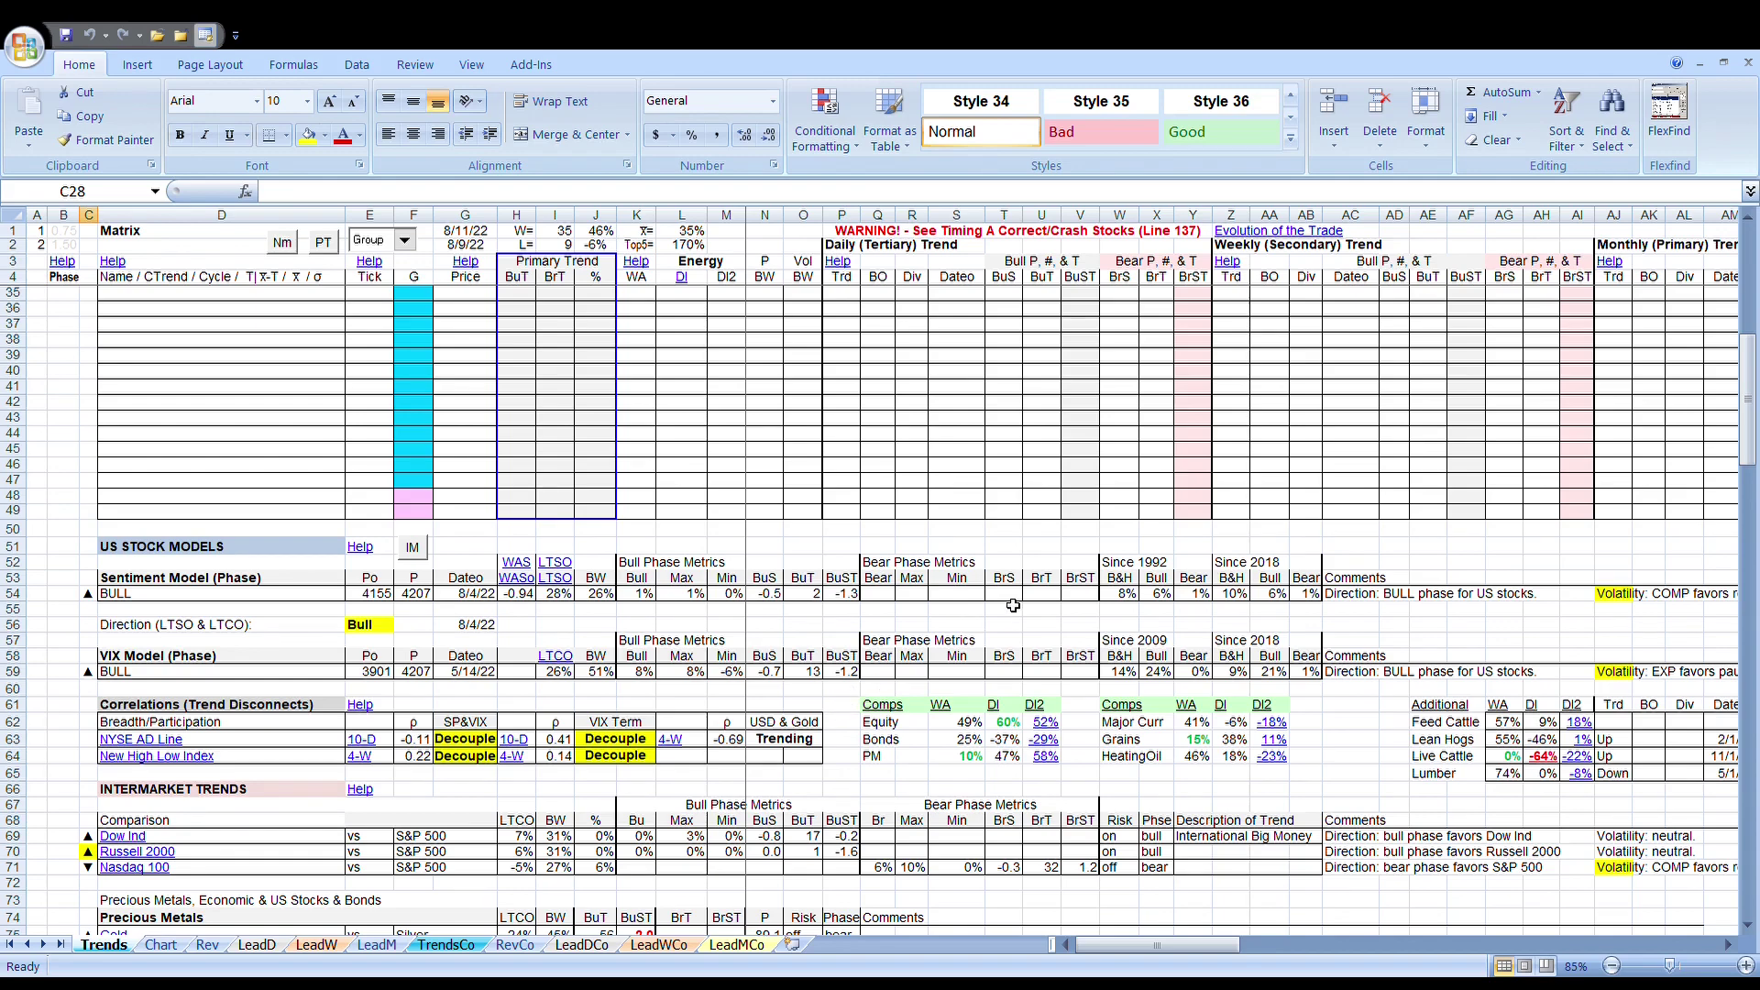
pyautogui.scroll(5, 974, 607)
pyautogui.scroll(5, 974, 607)
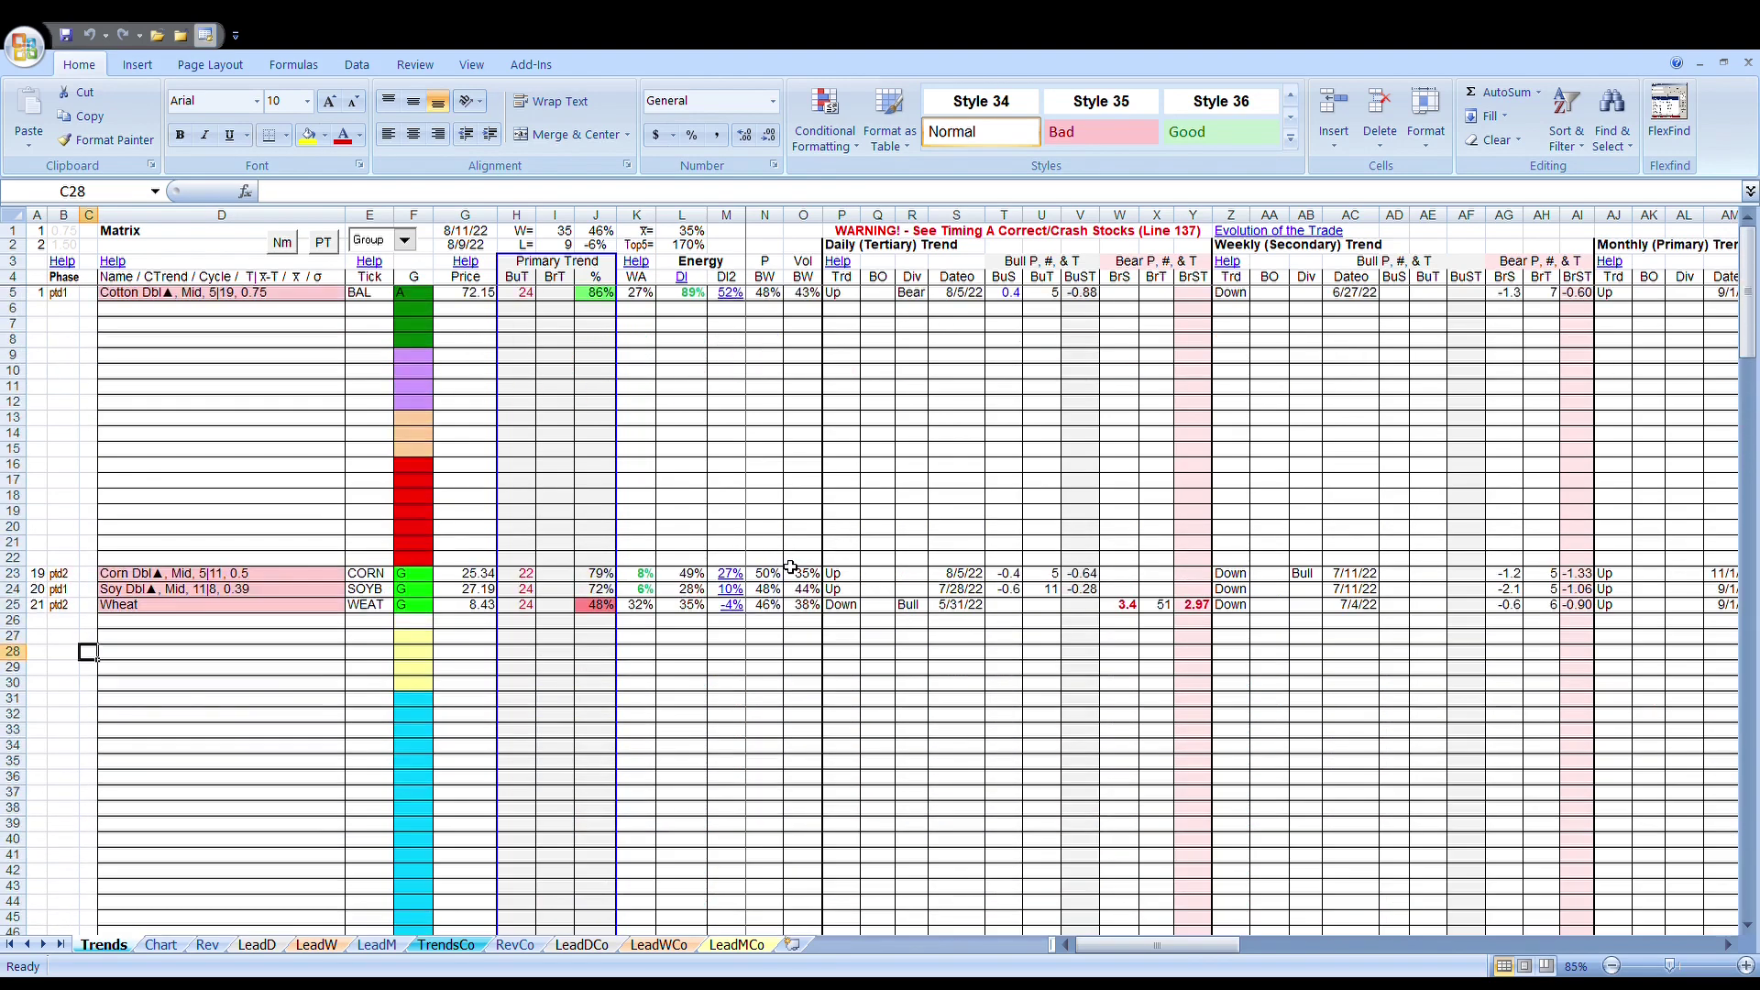